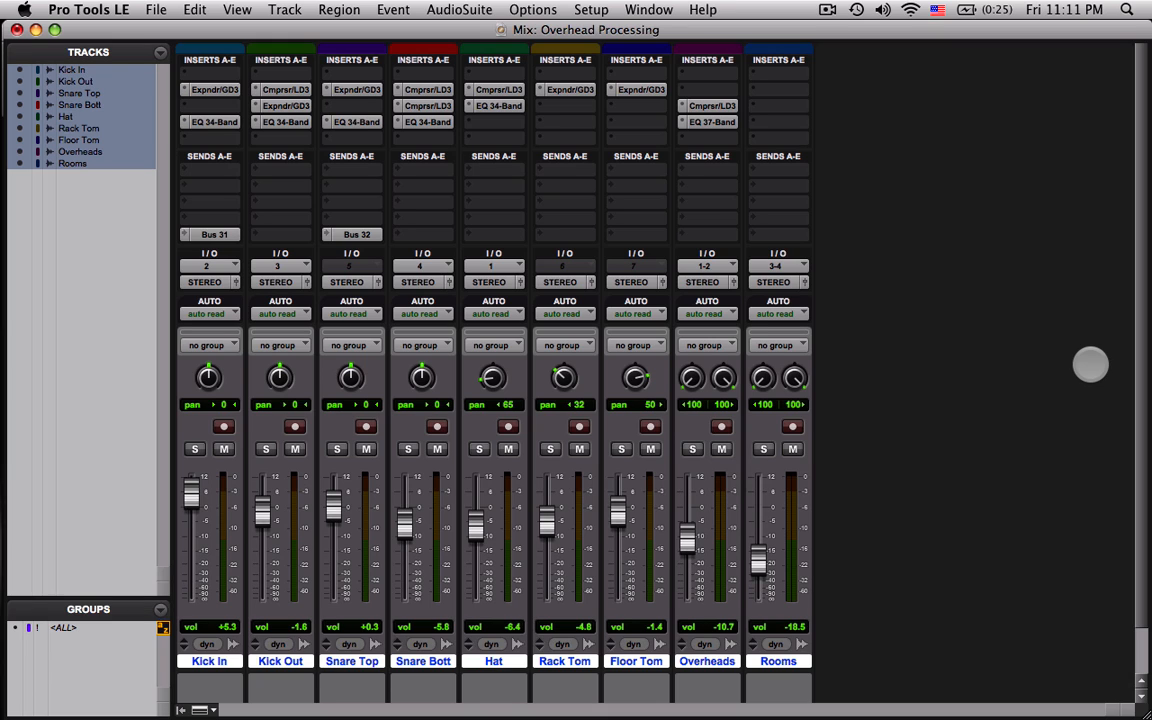
# Step: Raise the Rooms track volume to -7.0 dB during playback, briefly soloing the track to check its sound
pyautogui.press('space')
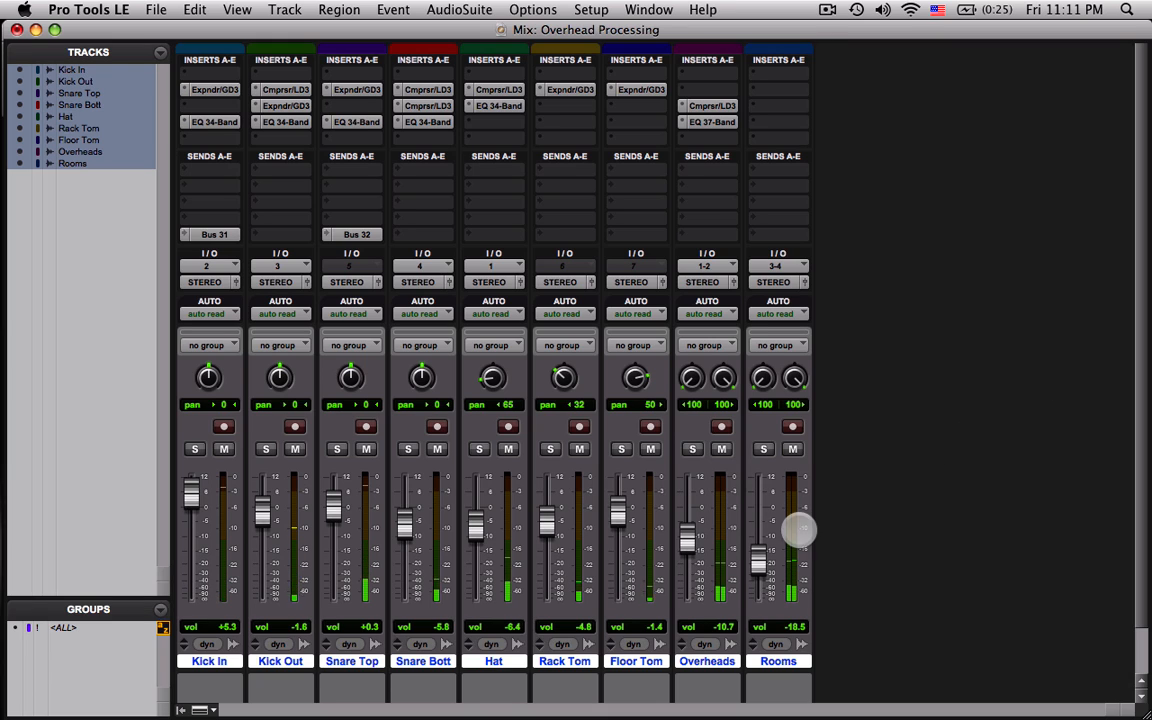
pyautogui.moveTo(761, 553); pyautogui.dragTo(758, 538)
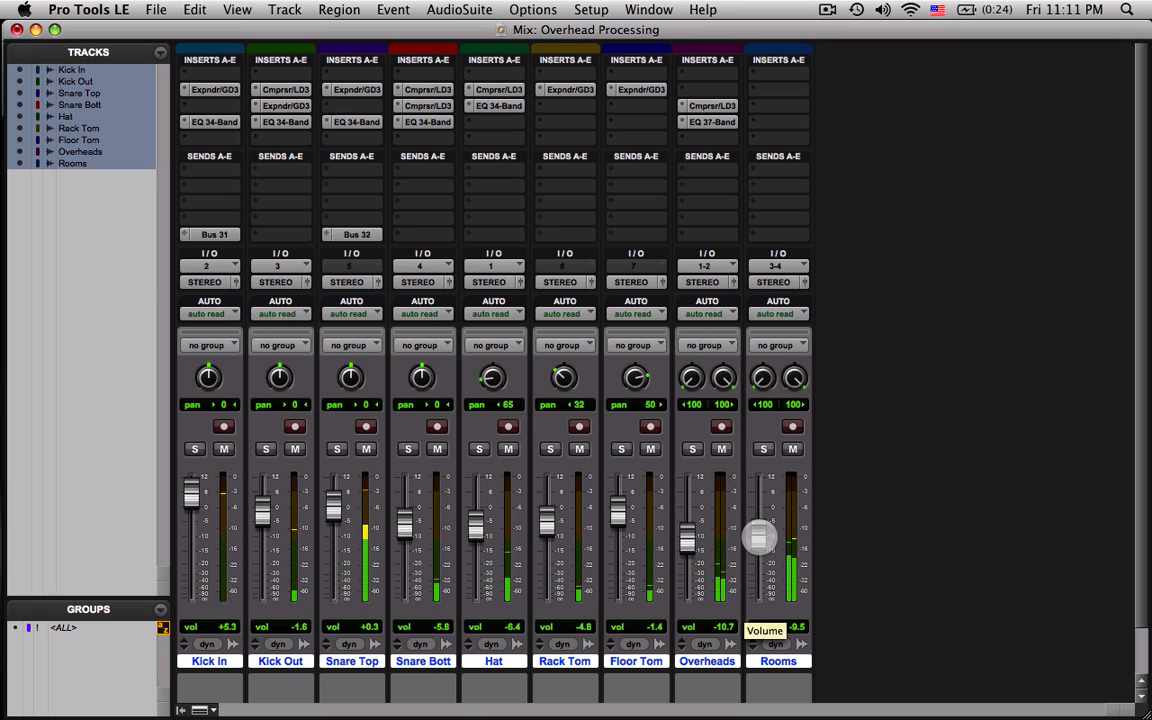
pyautogui.click(763, 450)
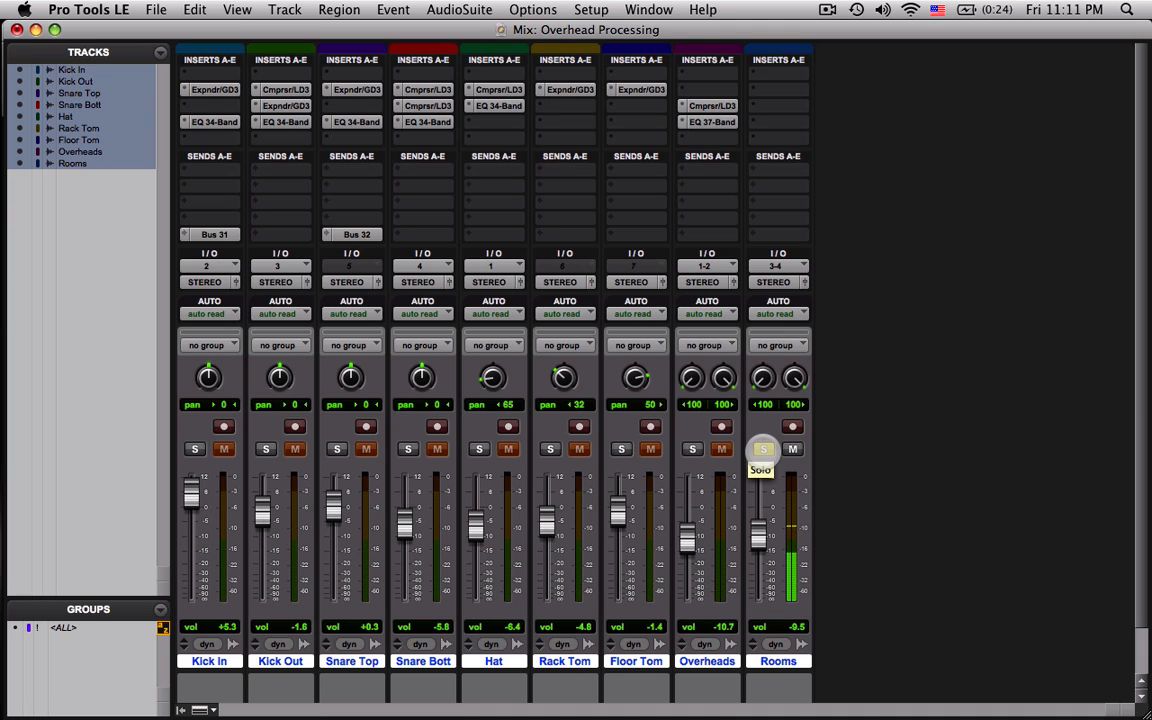
pyautogui.click(763, 450)
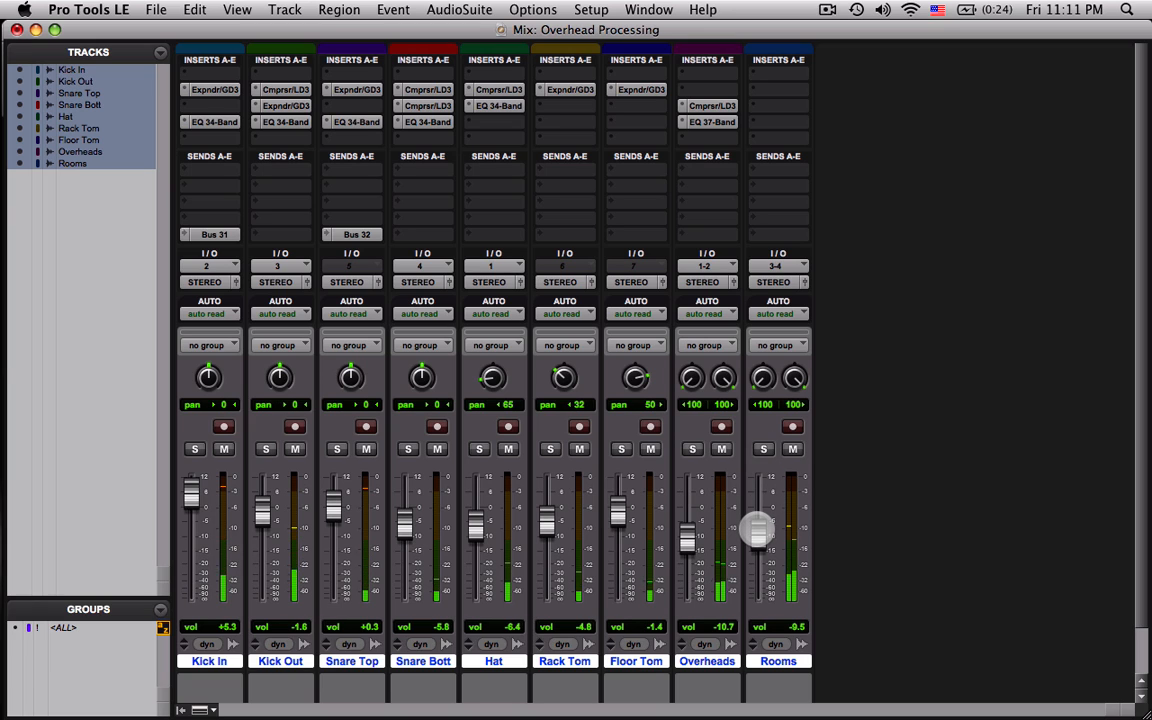
pyautogui.moveTo(757, 530)
pyautogui.mouseDown()
pyautogui.moveTo(758, 552)
pyautogui.moveTo(761, 530)
pyautogui.mouseUp()
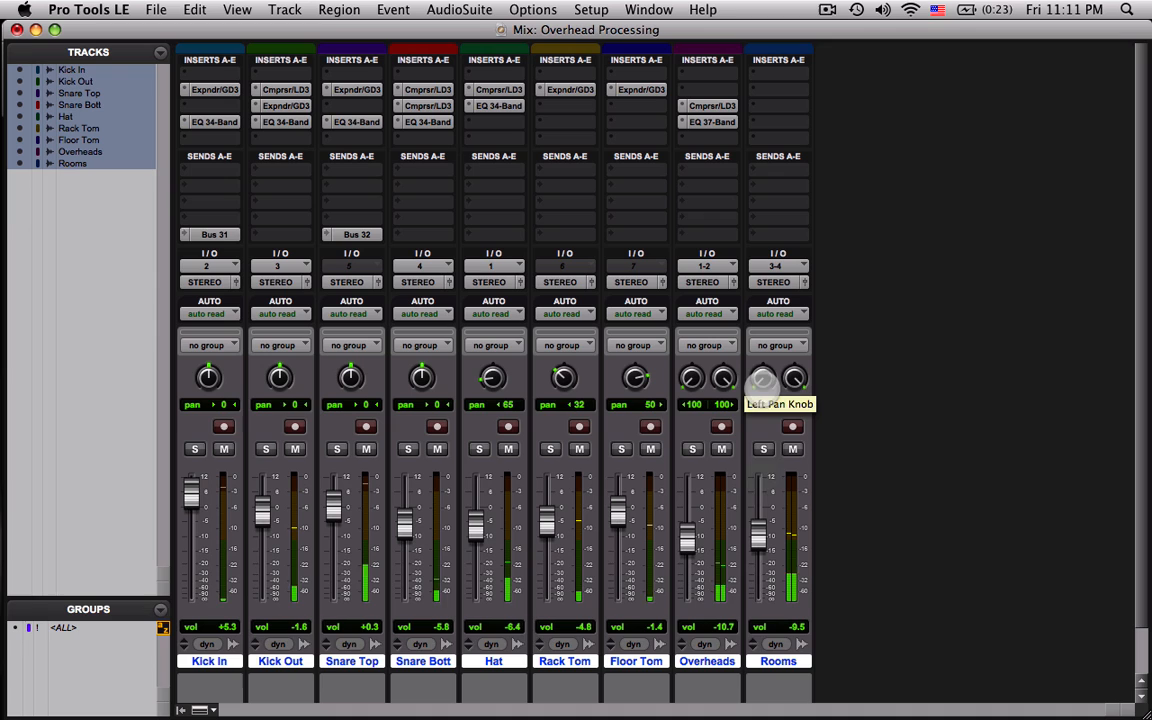
pyautogui.moveTo(757, 505); pyautogui.dragTo(759, 527)
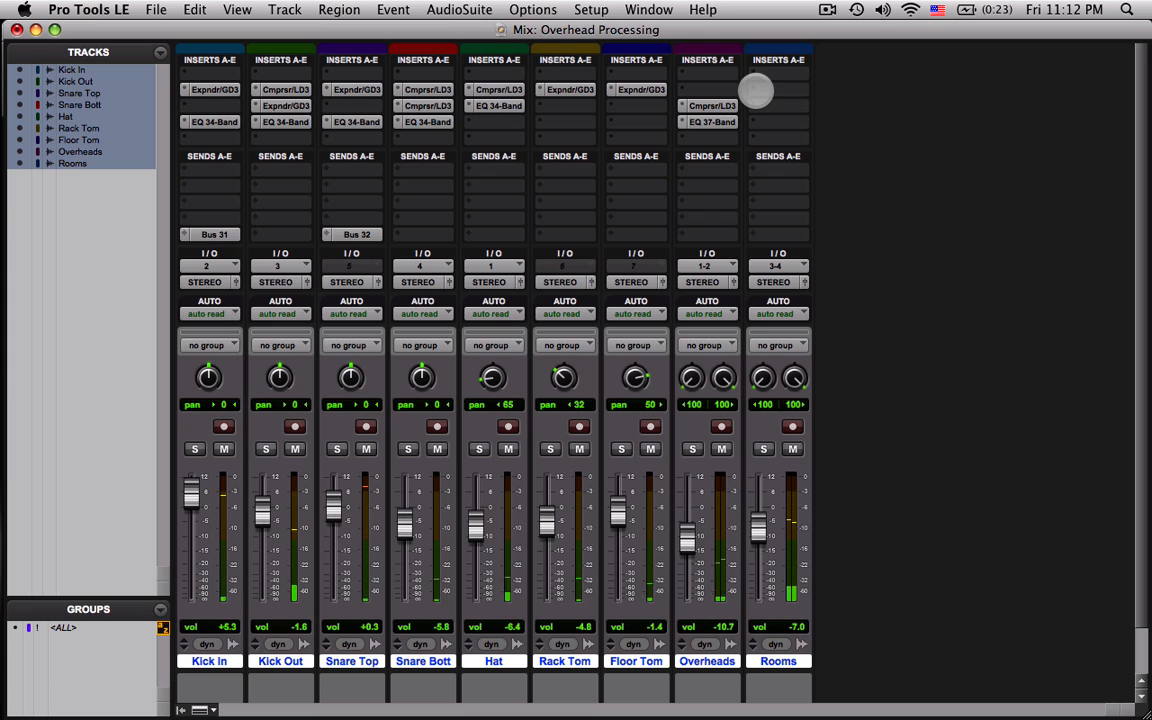
# Step: Insert a multichannel EQ 3 4-Band (stereo) plug-in on the third insert slot of the Rooms track
pyautogui.click(757, 105)
pyautogui.moveTo(761, 136)
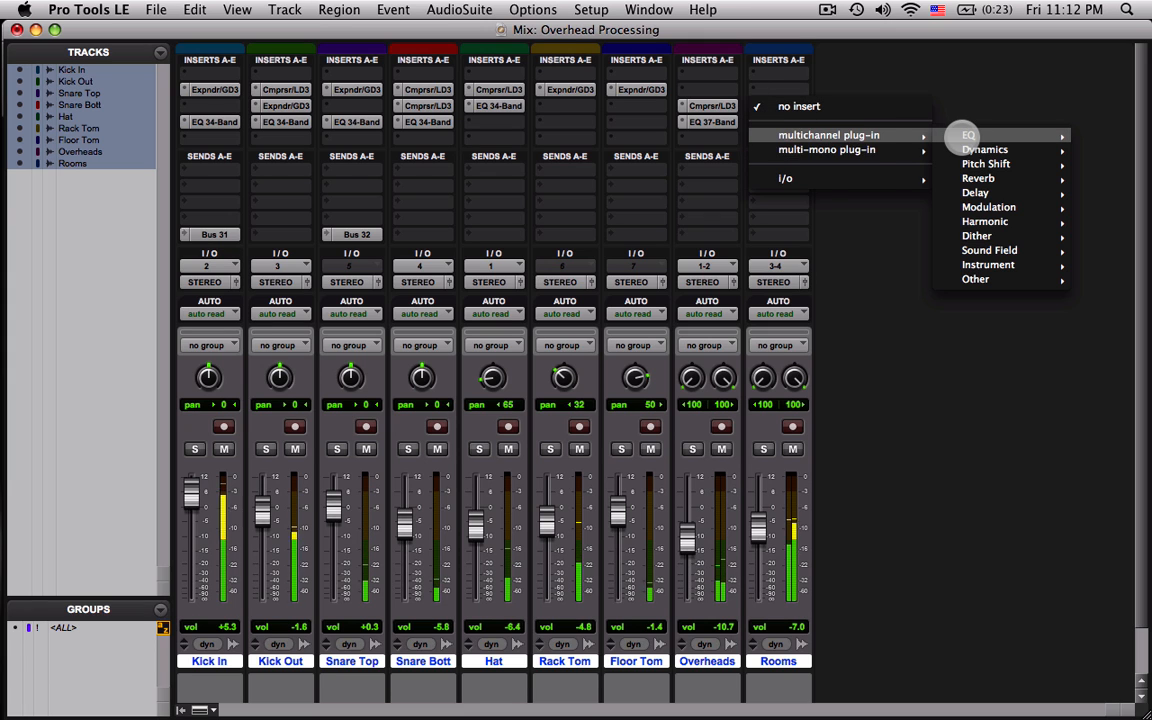
pyautogui.moveTo(961, 137)
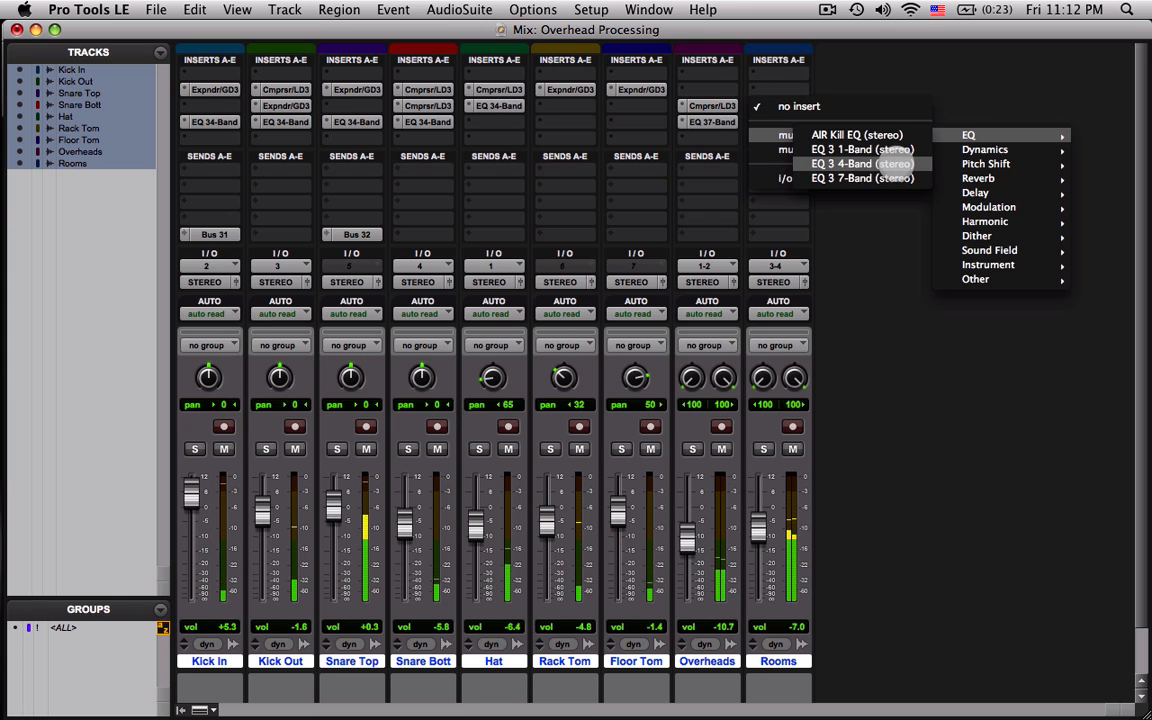
pyautogui.click(895, 163)
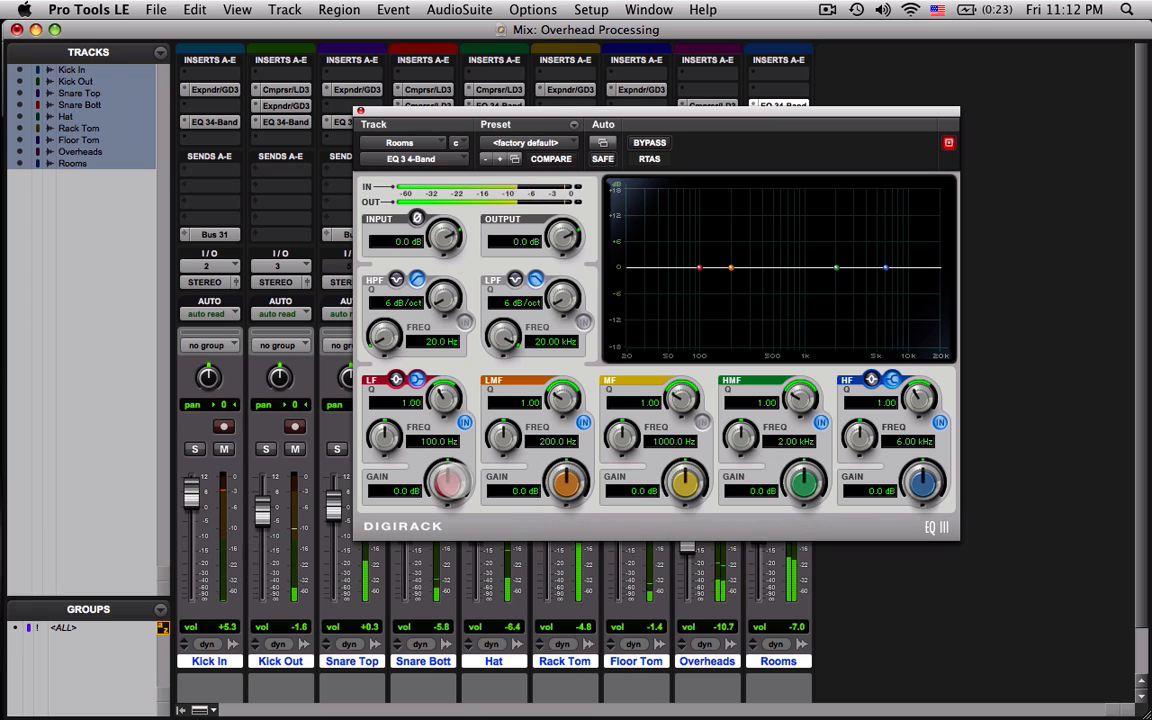
# Step: Set the Rooms EQ's low-frequency band to -6.2 dB gain, Q 0.62 and 81.1 Hz, and compare it with the bypassed sound
pyautogui.moveTo(447, 483); pyautogui.dragTo(455, 519)
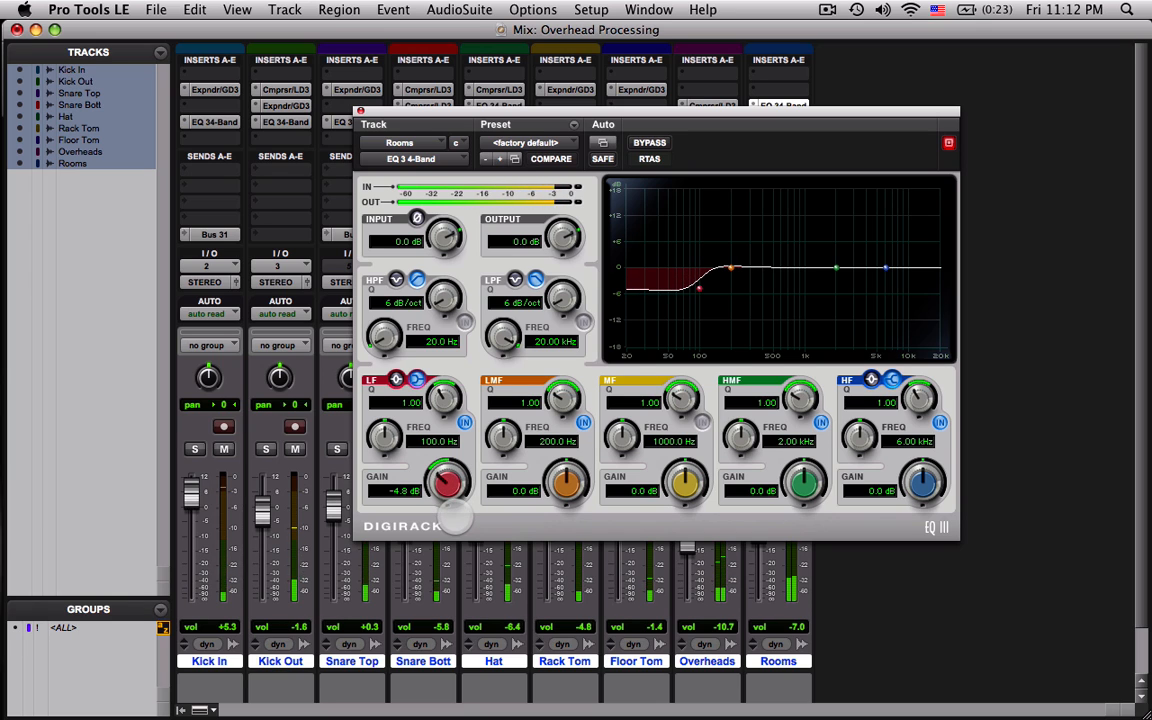
pyautogui.moveTo(443, 398); pyautogui.dragTo(443, 423)
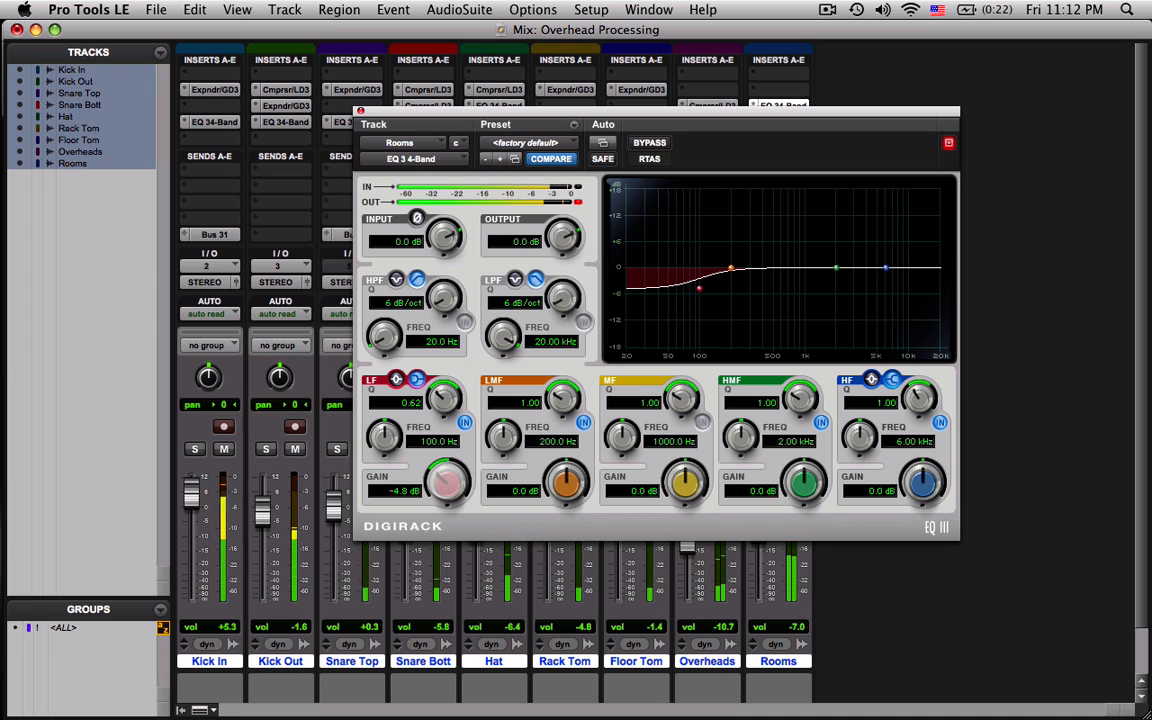
pyautogui.moveTo(447, 483); pyautogui.dragTo(449, 498)
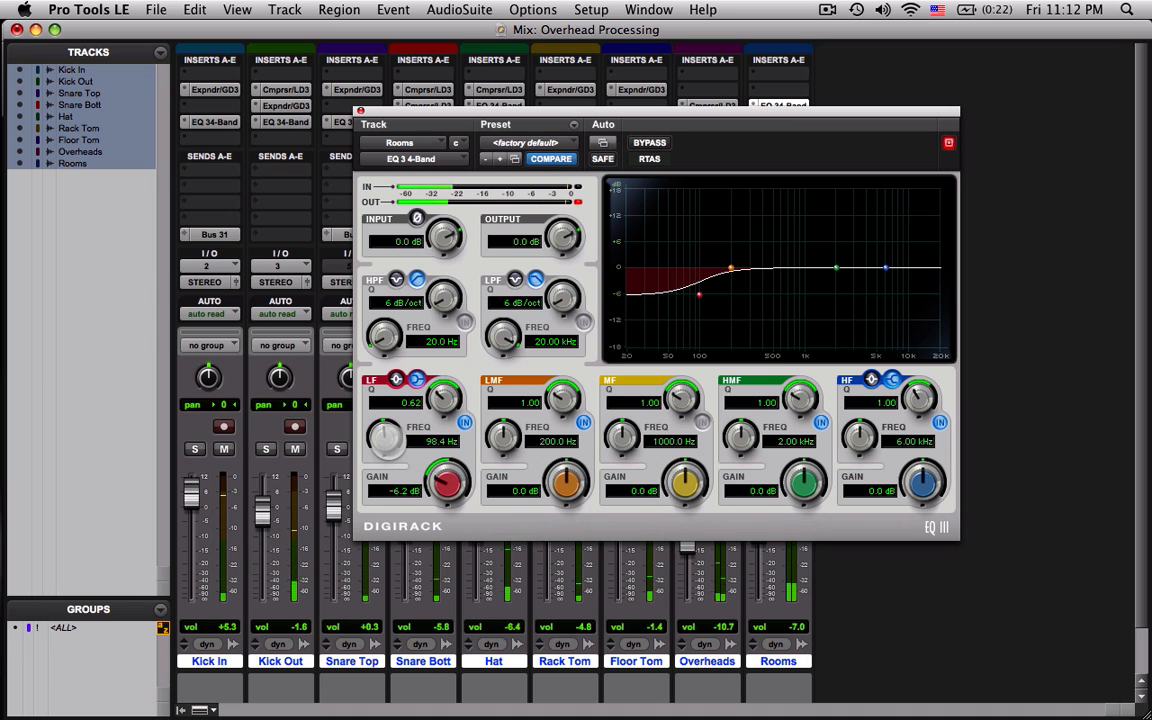
pyautogui.moveTo(386, 437); pyautogui.dragTo(389, 448)
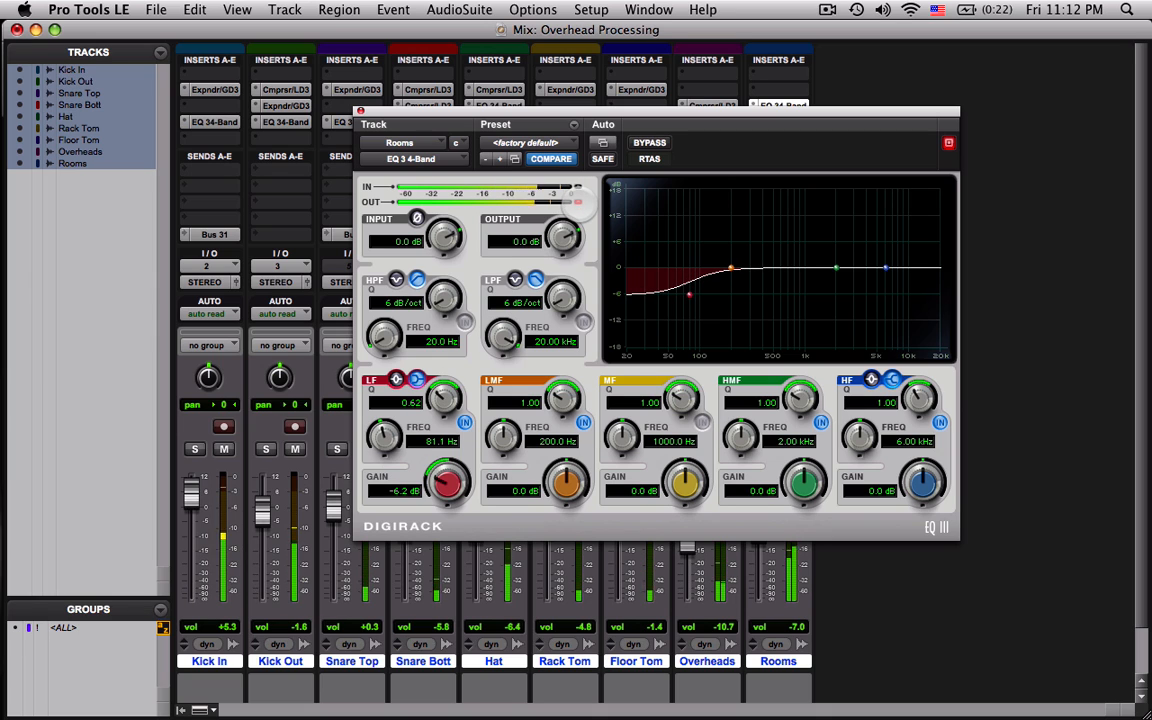
pyautogui.click(645, 142)
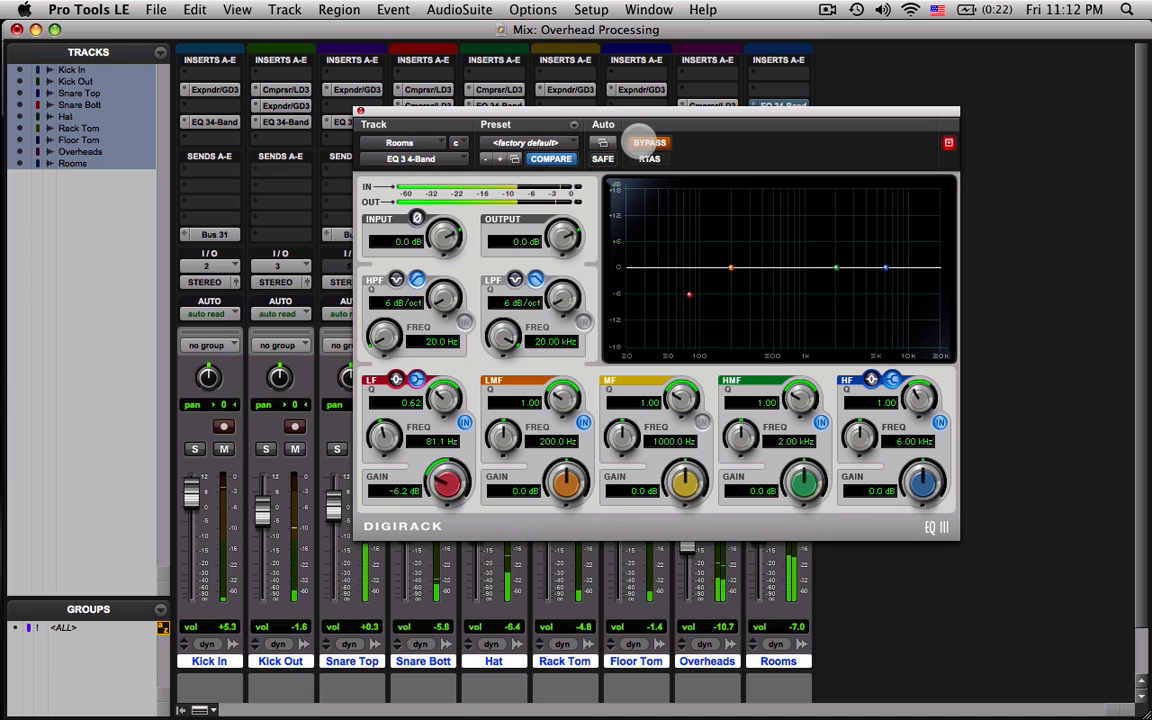
pyautogui.click(645, 142)
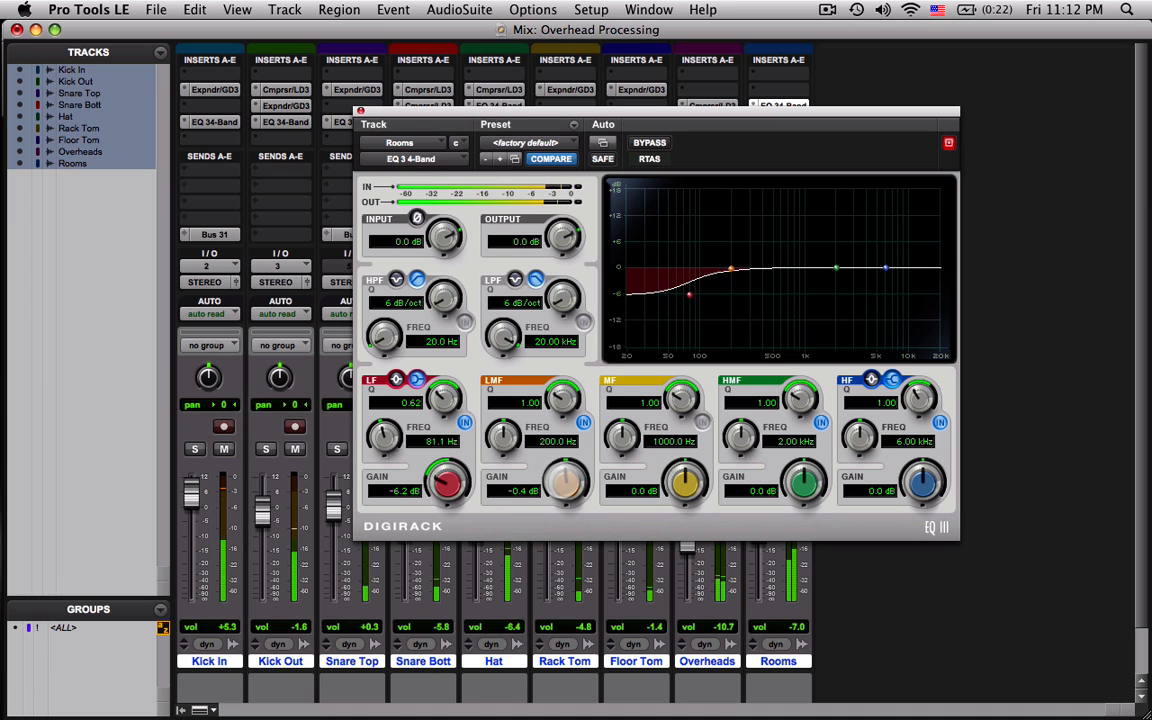
# Step: Set the Rooms EQ's low-mid band to -3.6 dB at 339.9 Hz, and compare the result with the bypassed sound
pyautogui.moveTo(564, 478)
pyautogui.mouseDown()
pyautogui.moveTo(562, 512)
pyautogui.moveTo(561, 497)
pyautogui.mouseUp()
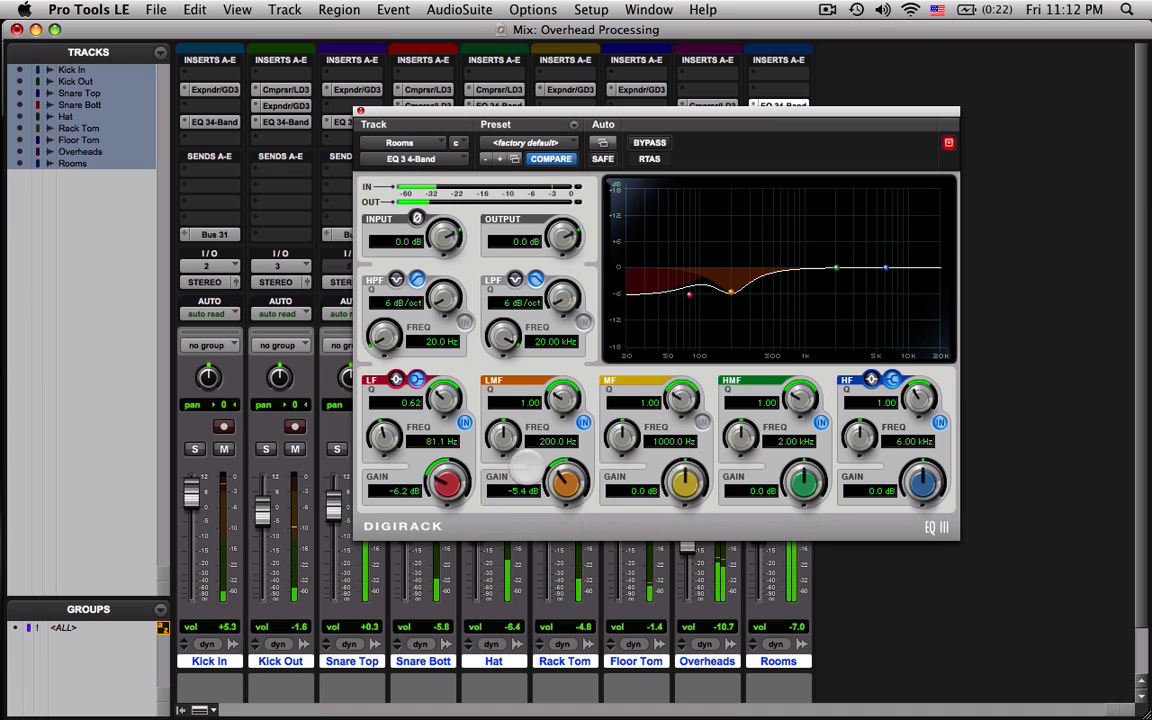
pyautogui.moveTo(508, 440)
pyautogui.mouseDown()
pyautogui.moveTo(507, 390)
pyautogui.moveTo(507, 425)
pyautogui.mouseUp()
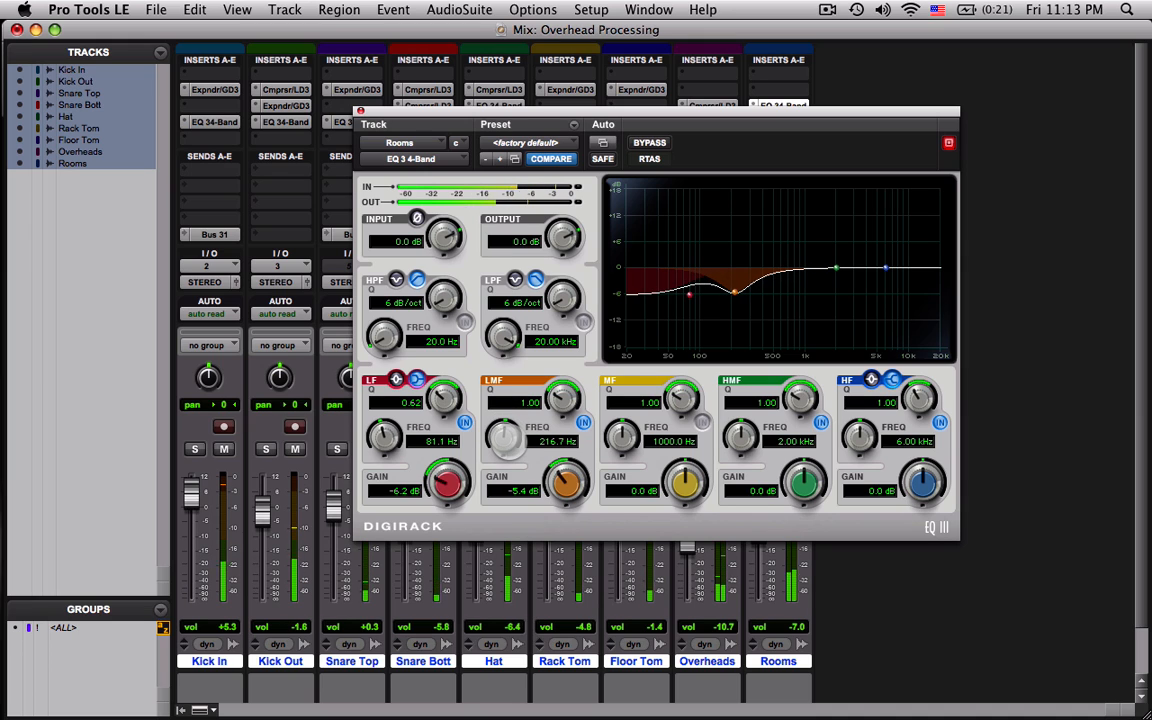
pyautogui.moveTo(510, 448); pyautogui.dragTo(507, 408)
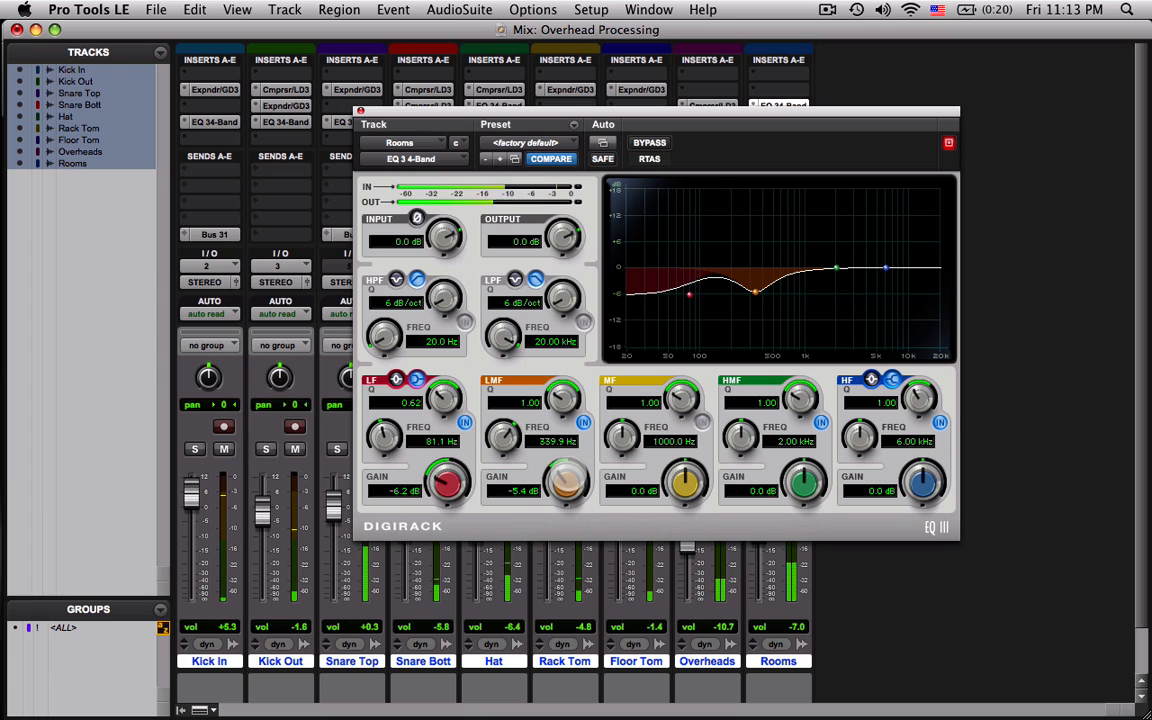
pyautogui.moveTo(566, 476); pyautogui.dragTo(563, 455)
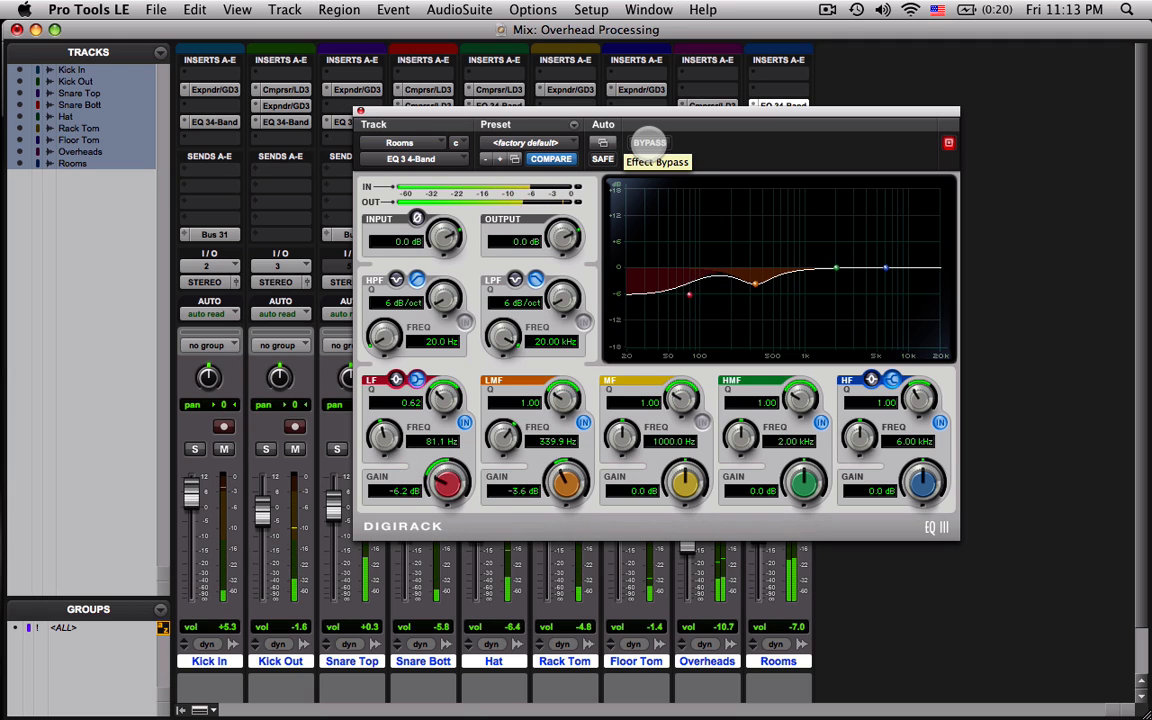
pyautogui.click(649, 143)
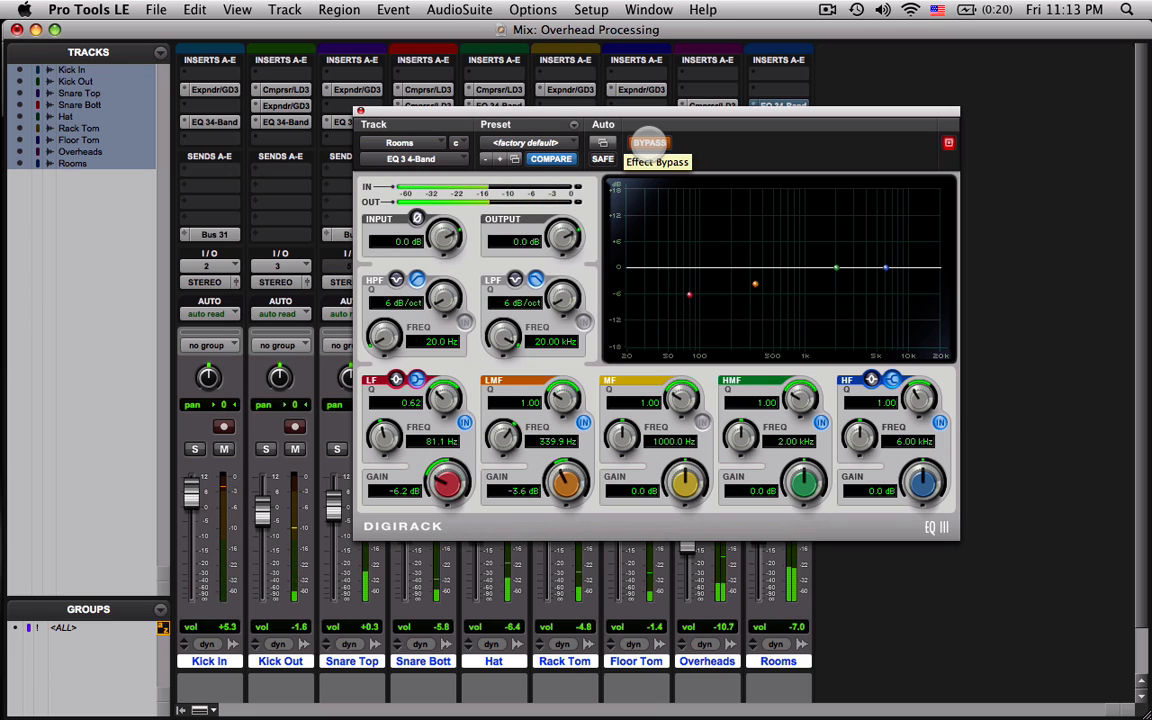
pyautogui.click(649, 143)
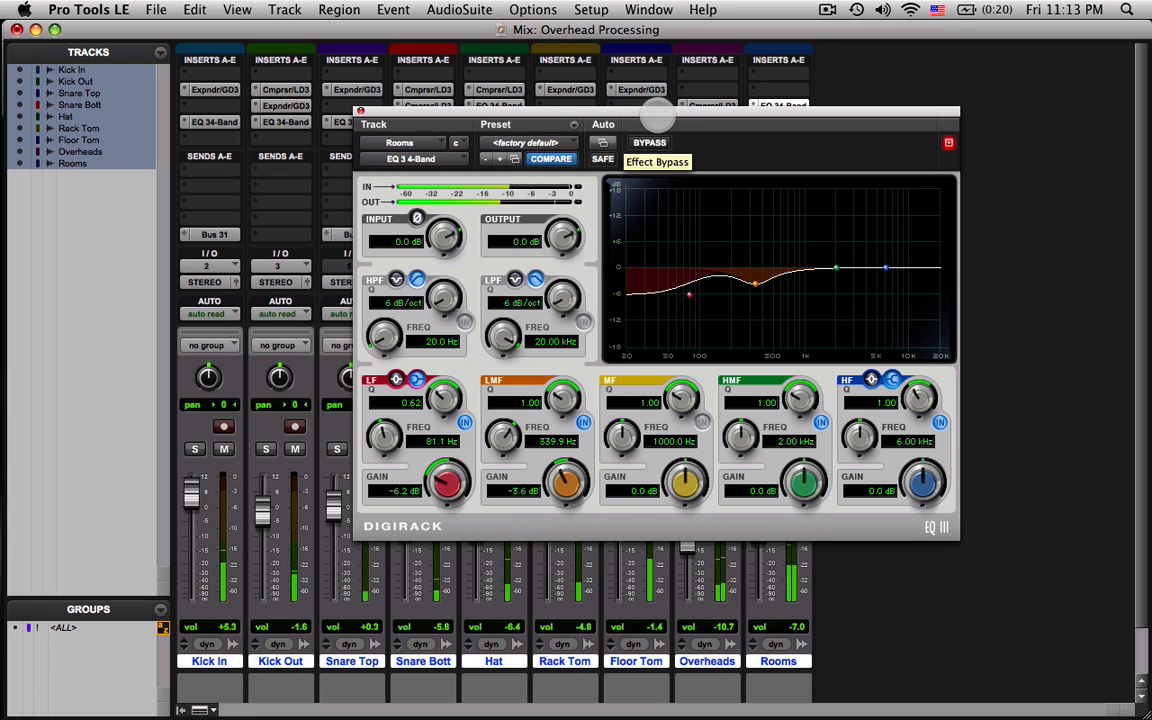
# Step: Close the Rooms EQ window and raise the Rooms track volume to -4.9 dB
pyautogui.moveTo(668, 110); pyautogui.dragTo(664, 136)
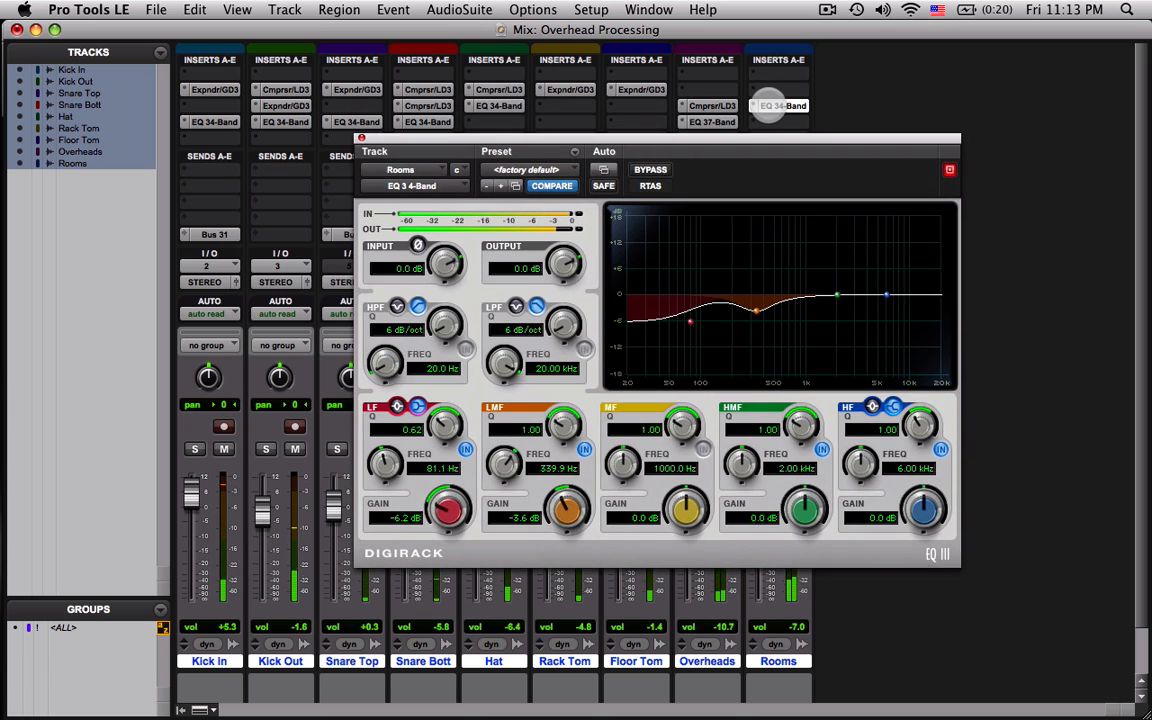
pyautogui.click(768, 105)
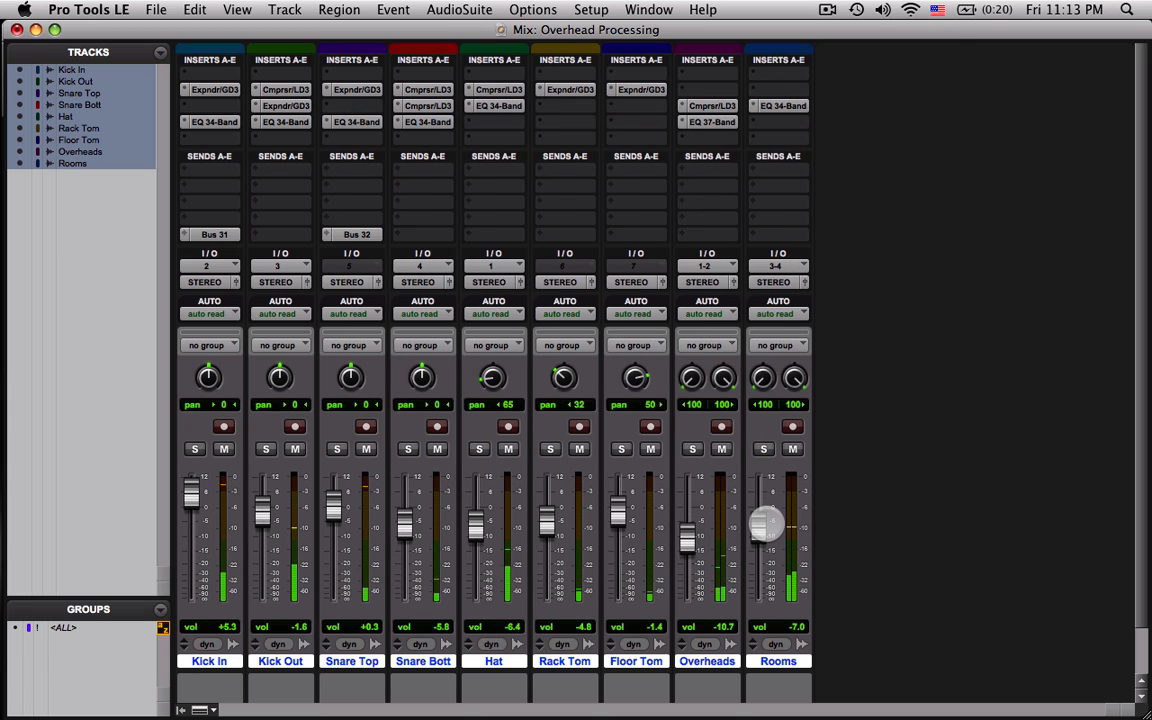
pyautogui.moveTo(766, 527); pyautogui.dragTo(760, 529)
pyautogui.moveTo(760, 532); pyautogui.dragTo(759, 522)
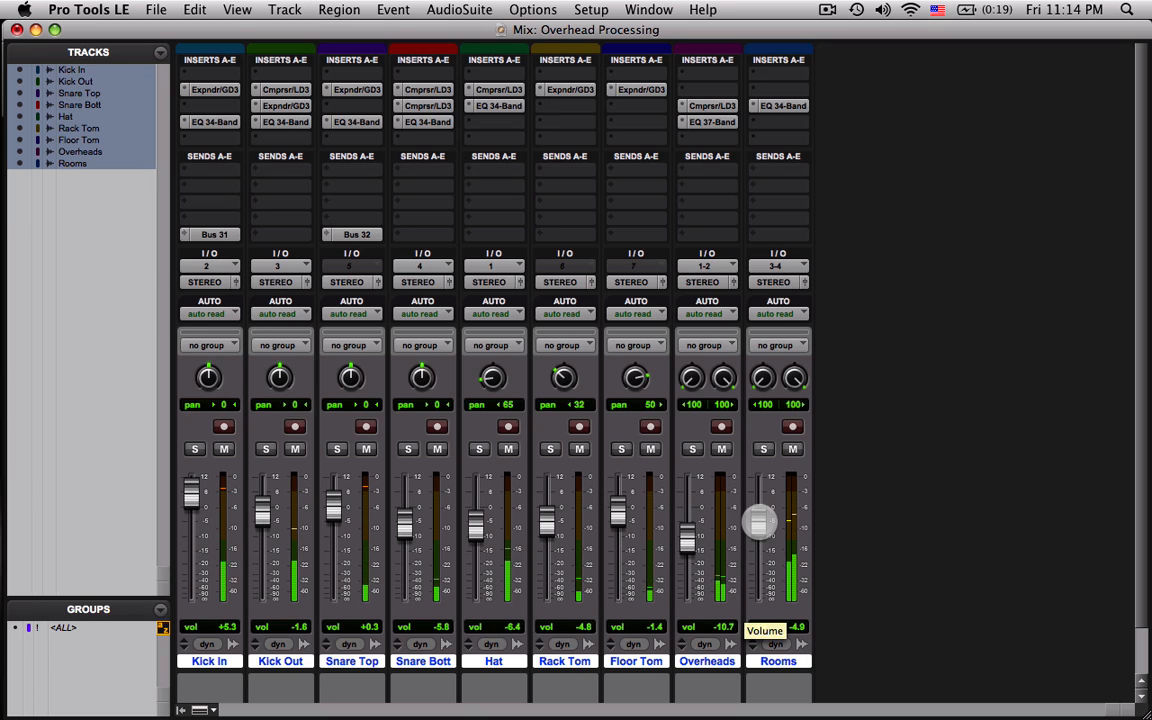
# Step: Insert a multichannel Expander/Gate Dyn 3 (stereo) before the EQ on the Rooms track and move its window clear of the sends
pyautogui.click(756, 89)
pyautogui.moveTo(767, 118)
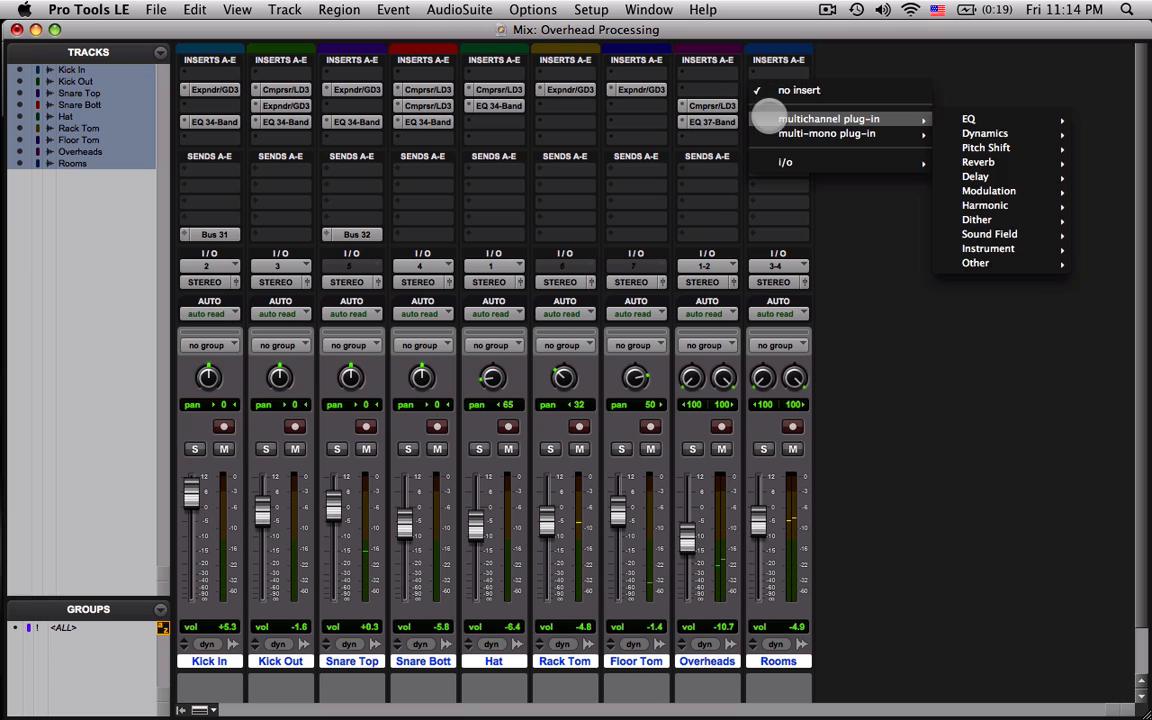
pyautogui.moveTo(968, 118)
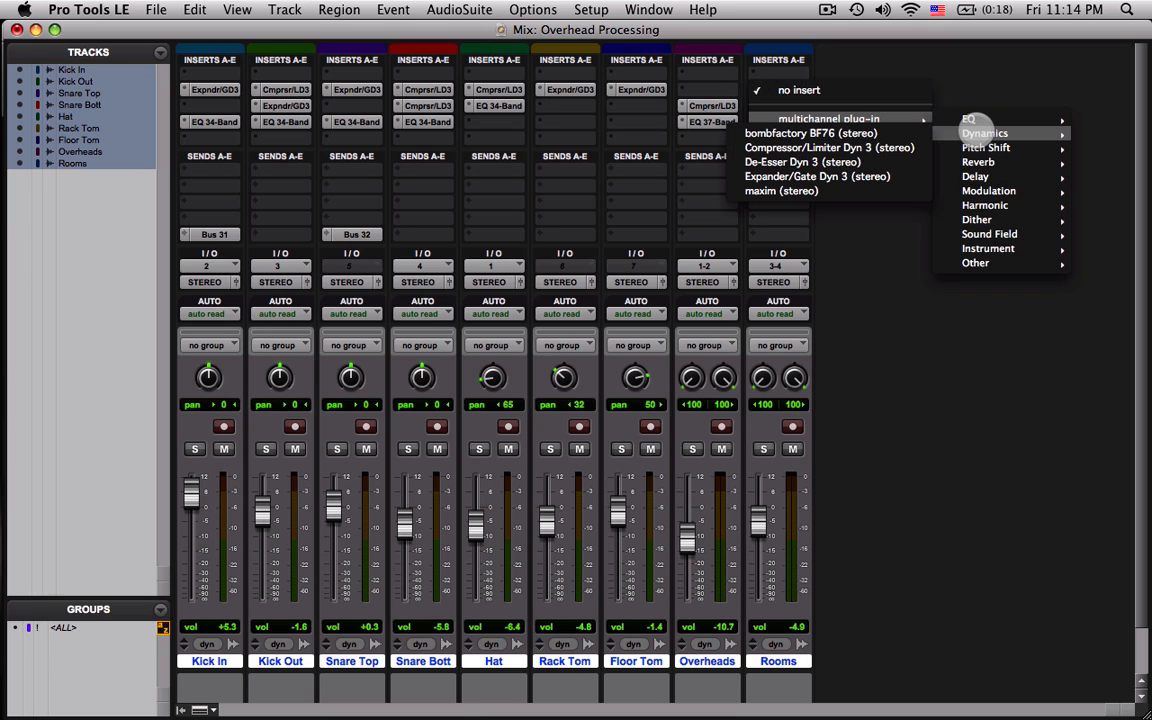
pyautogui.click(852, 177)
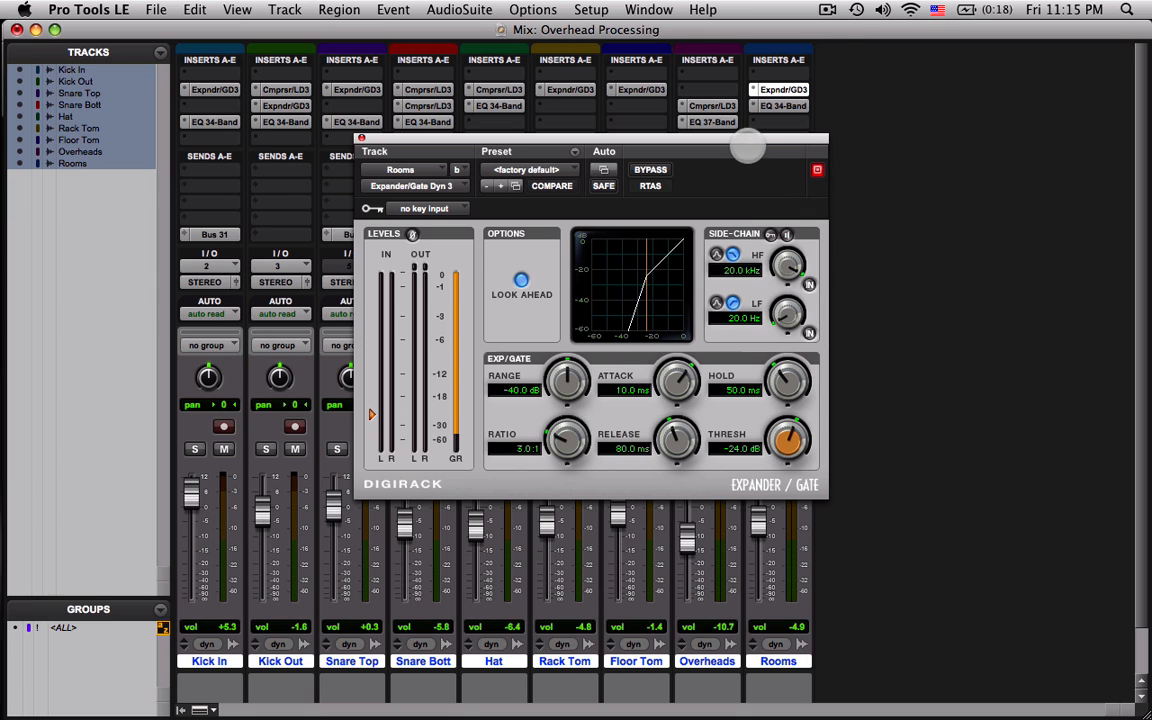
pyautogui.moveTo(745, 140); pyautogui.dragTo(537, 70)
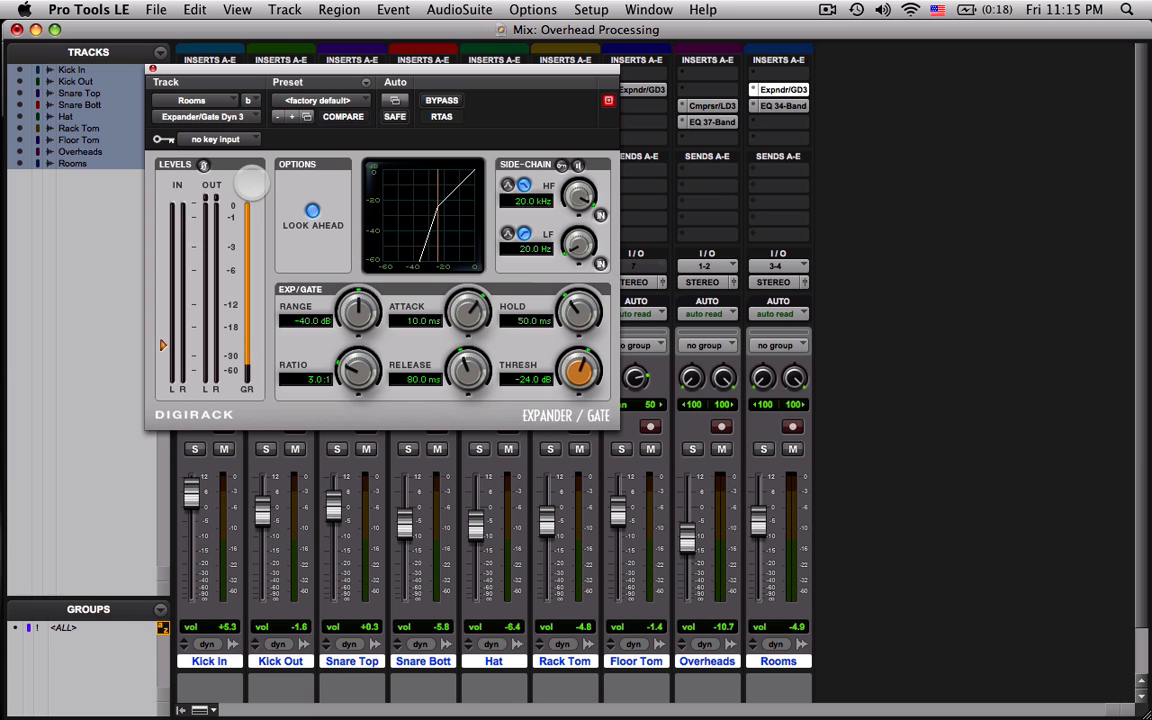
pyautogui.moveTo(251, 68); pyautogui.dragTo(588, 66)
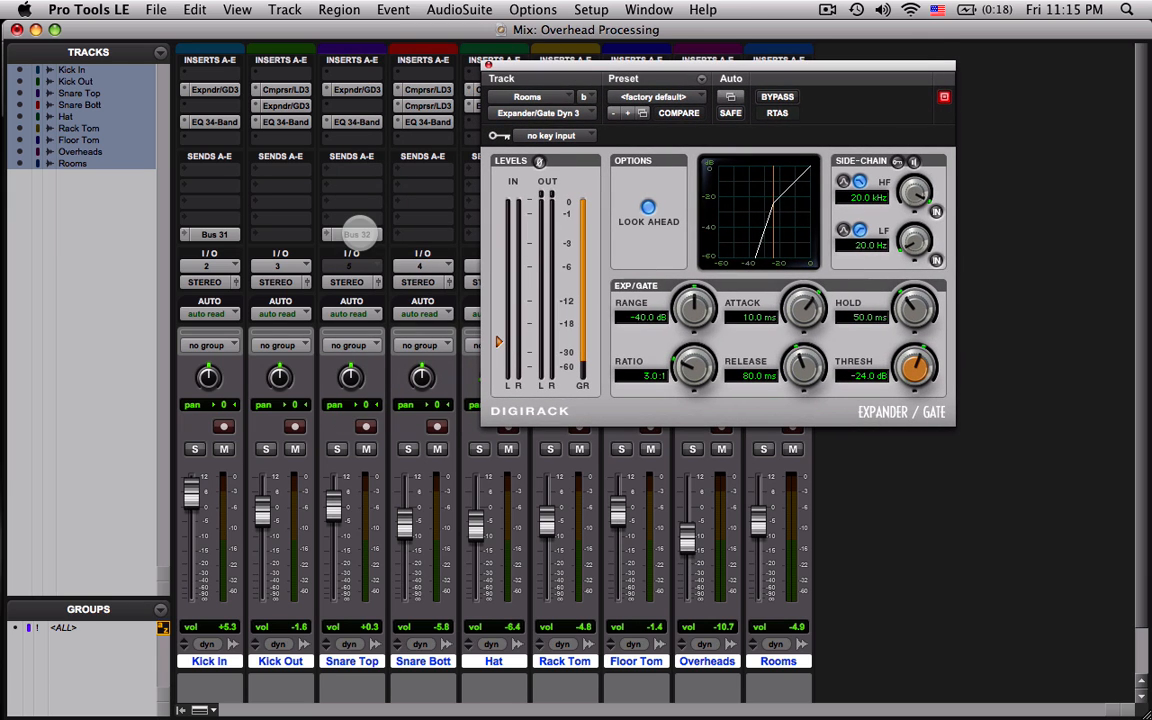
# Step: Set the Rooms gate's key input to Bus 32 and enable its external side-chain key
pyautogui.click(530, 135)
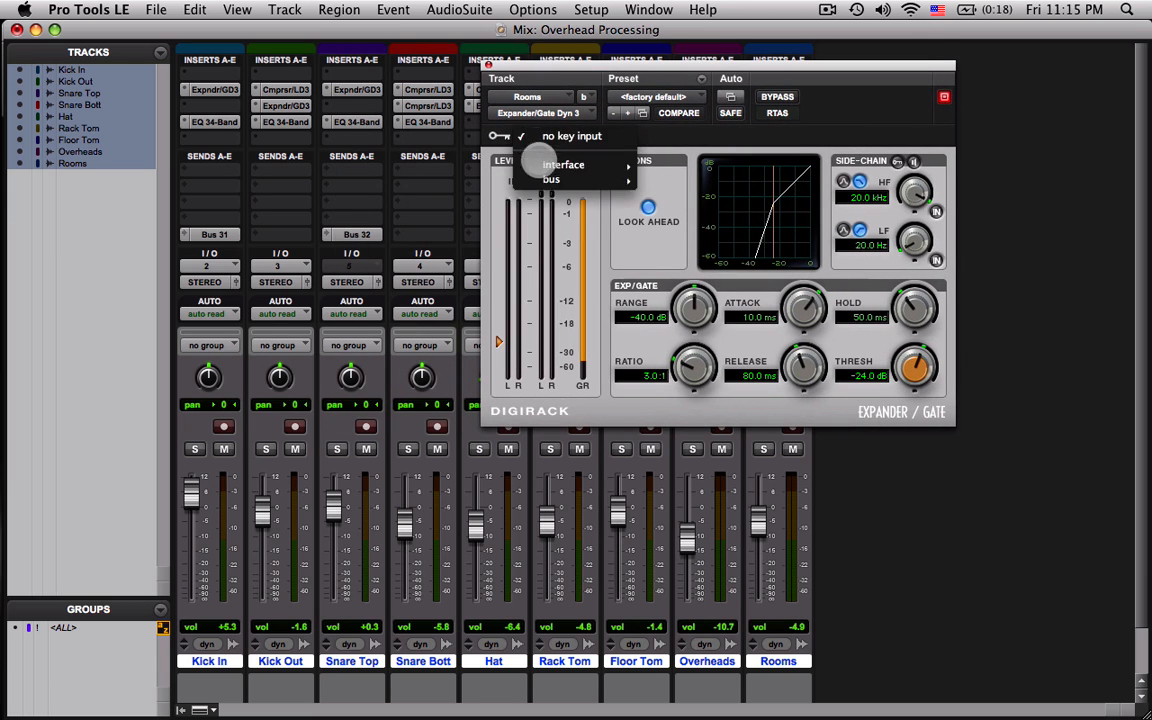
pyautogui.moveTo(549, 180)
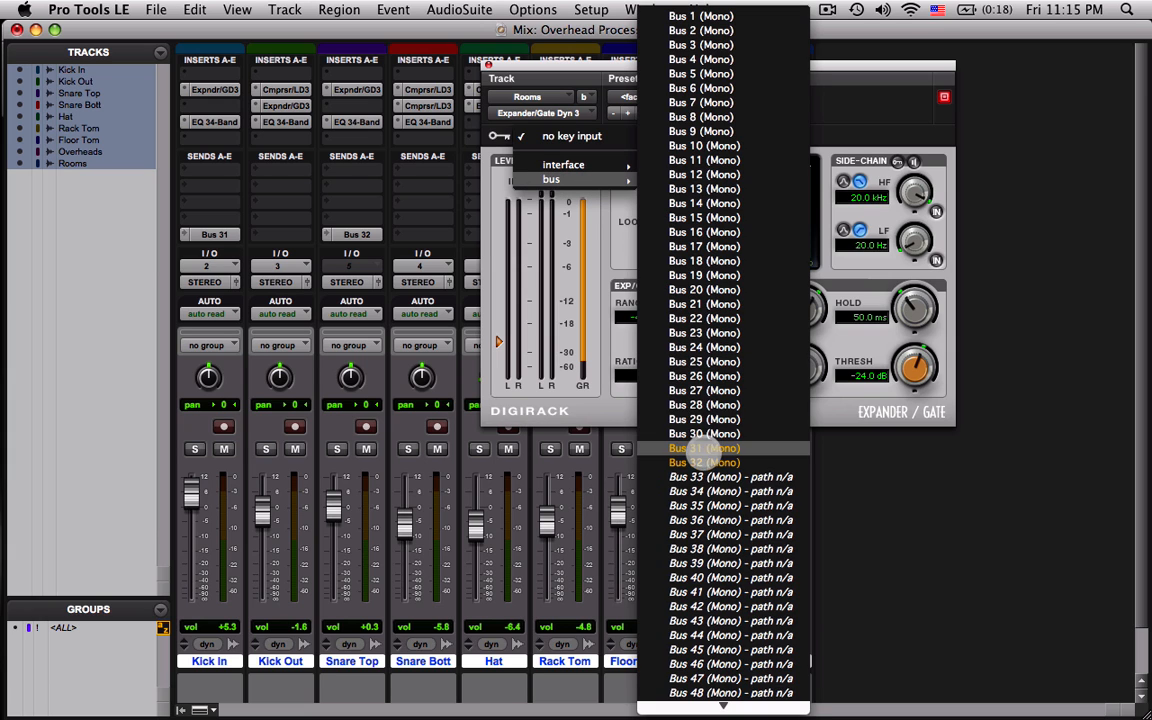
pyautogui.click(703, 463)
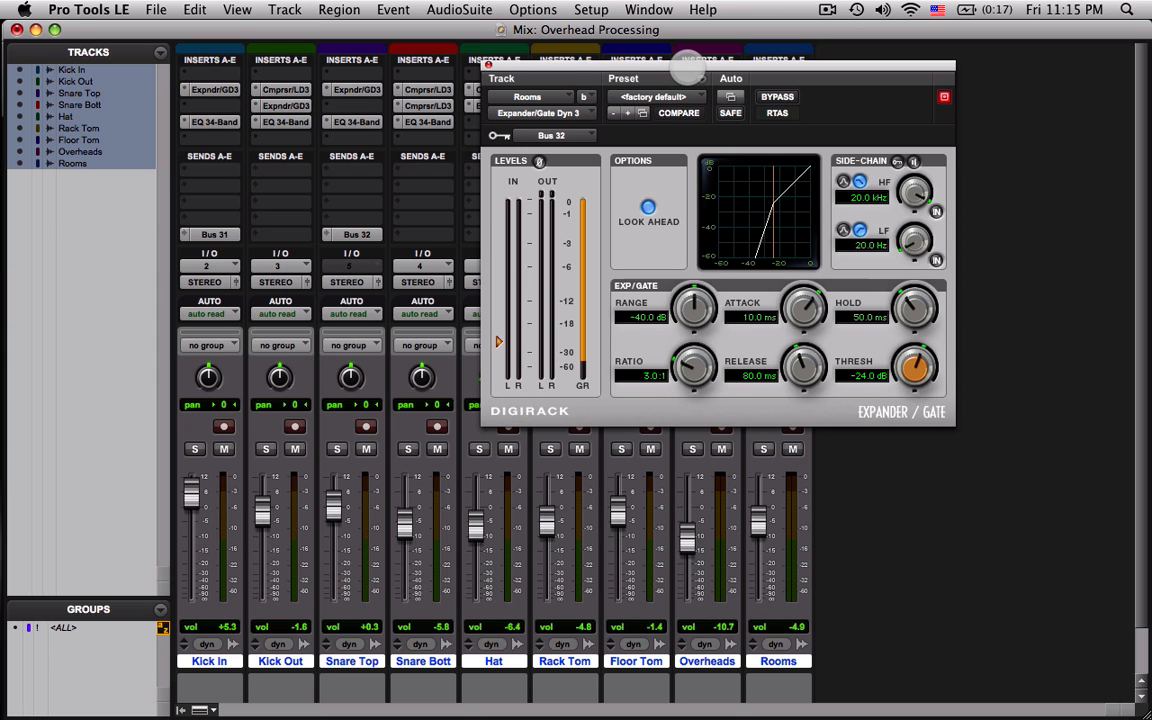
pyautogui.moveTo(688, 70); pyautogui.dragTo(981, 150)
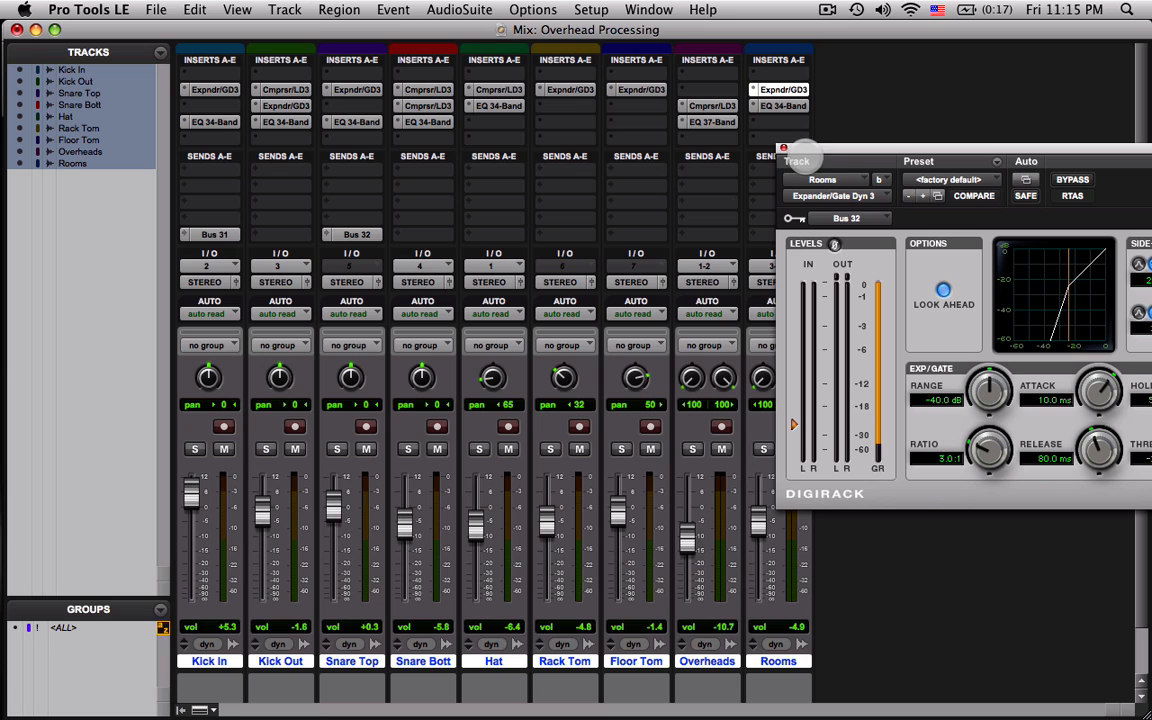
pyautogui.moveTo(814, 149); pyautogui.dragTo(696, 141)
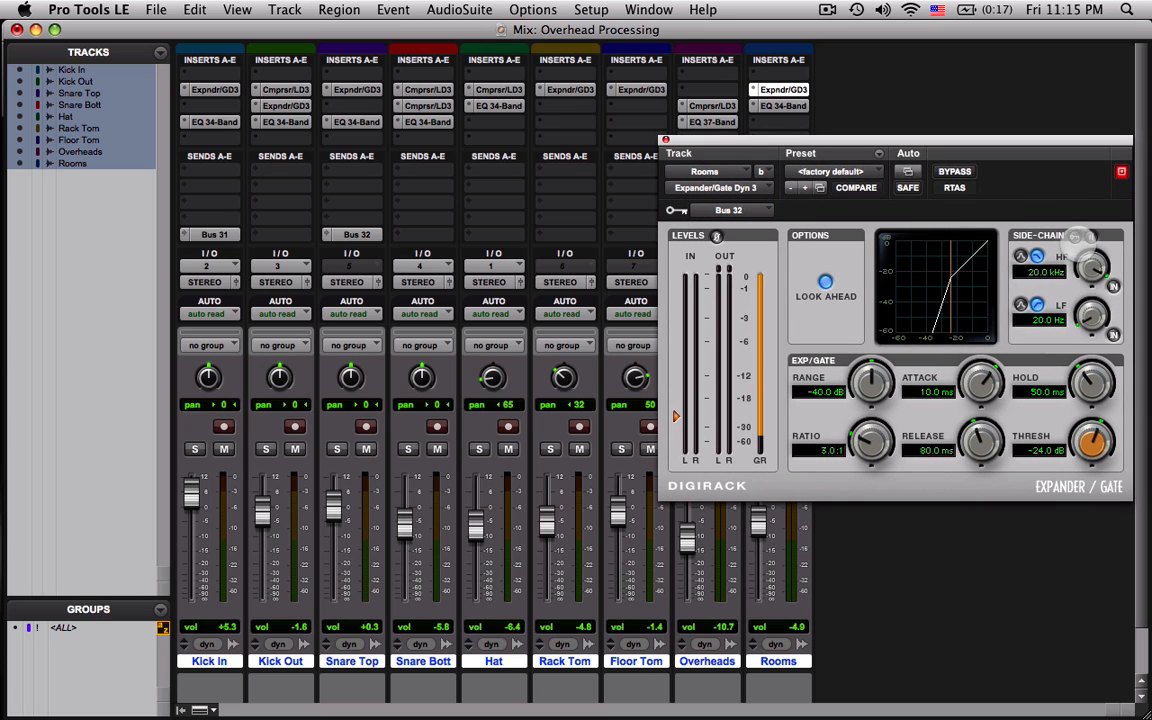
pyautogui.click(1074, 237)
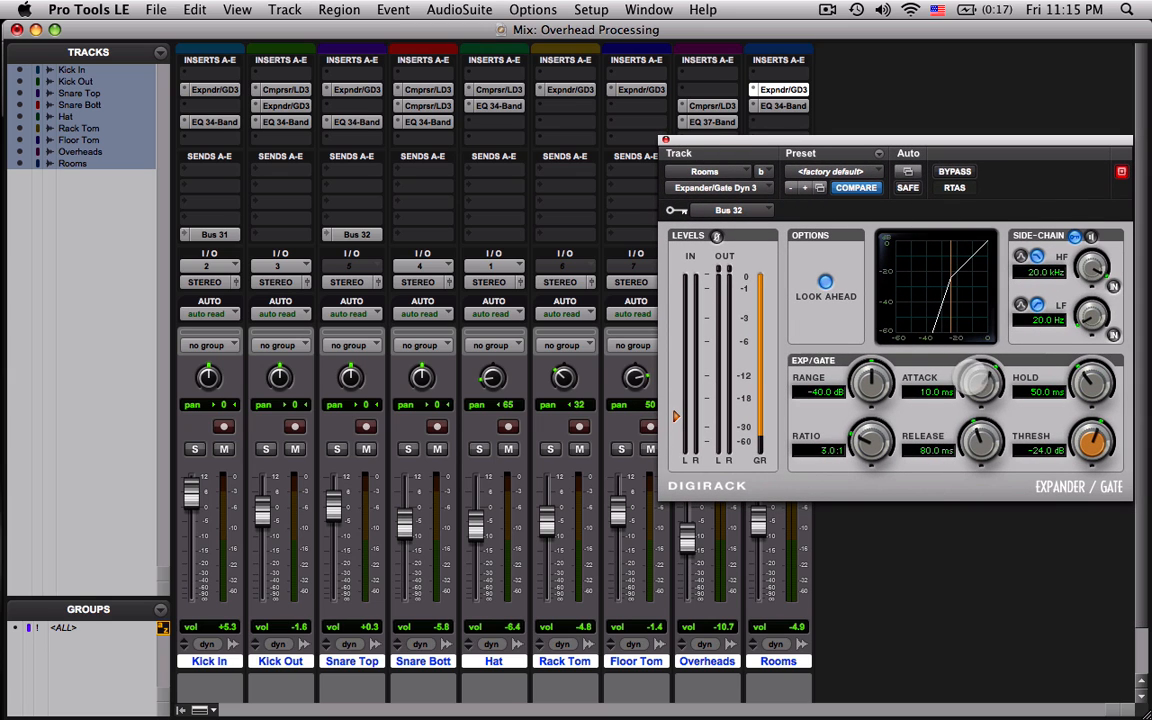
# Step: Set the Rooms gate's attack to 7.6 ms and its hold to 67.5 ms, trying the extremes of the attack range
pyautogui.moveTo(985, 382); pyautogui.dragTo(927, 505)
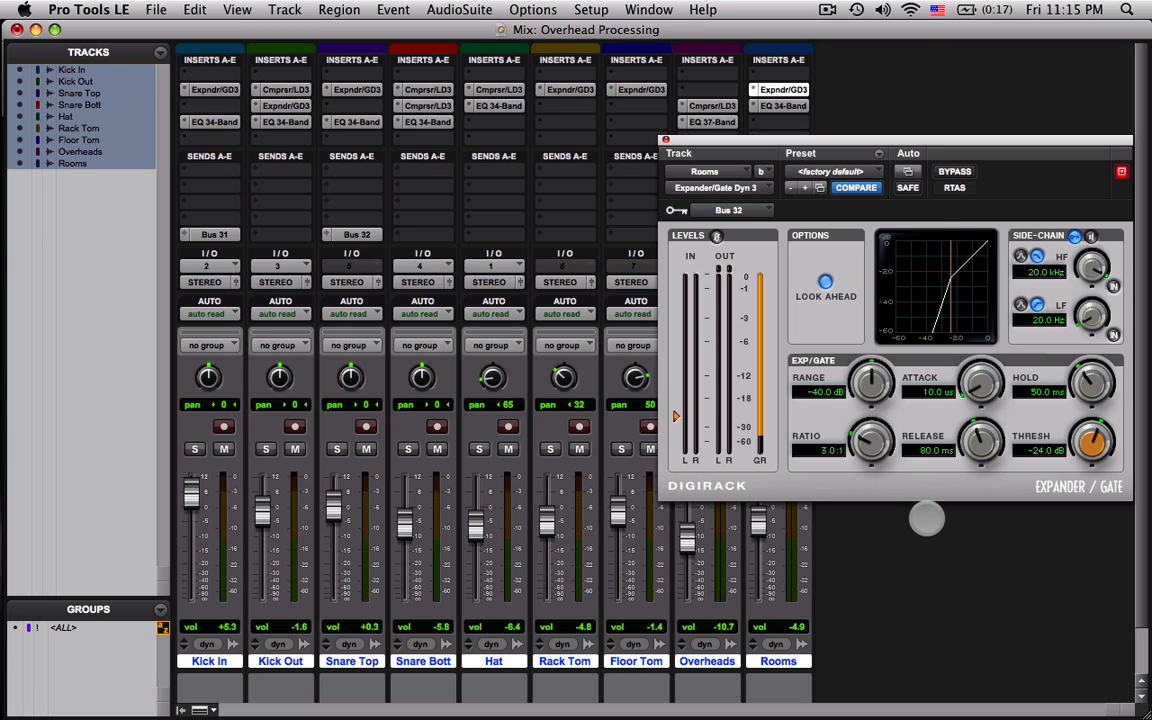
pyautogui.moveTo(927, 518); pyautogui.dragTo(959, 284)
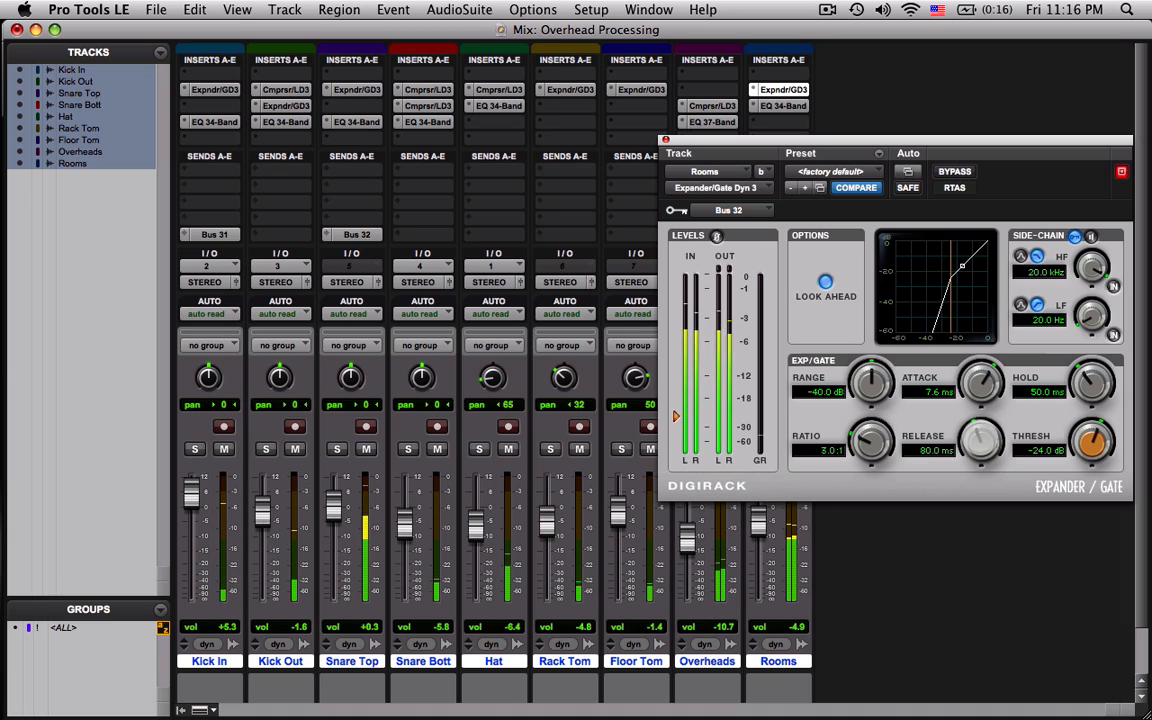
pyautogui.moveTo(1092, 380); pyautogui.dragTo(980, 268)
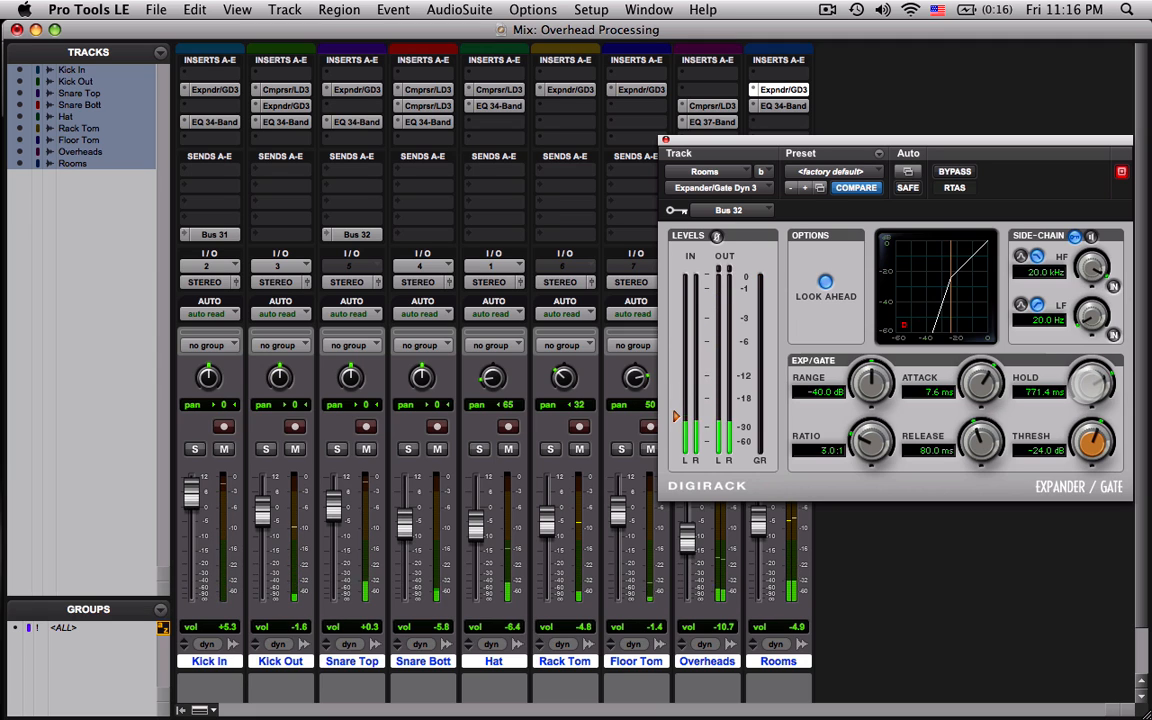
pyautogui.moveTo(1078, 388); pyautogui.dragTo(1090, 438)
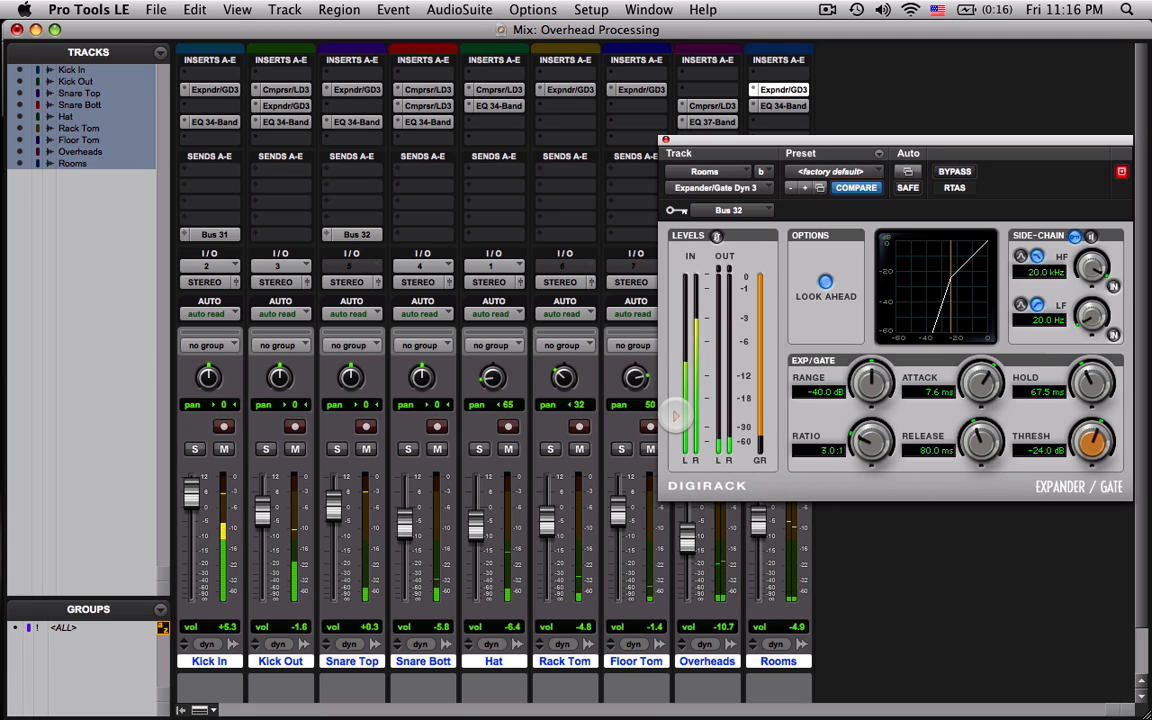
# Step: Set the Rooms gate's threshold to -7.8 dB and its range to -7.3 dB
pyautogui.moveTo(675, 417); pyautogui.dragTo(676, 355)
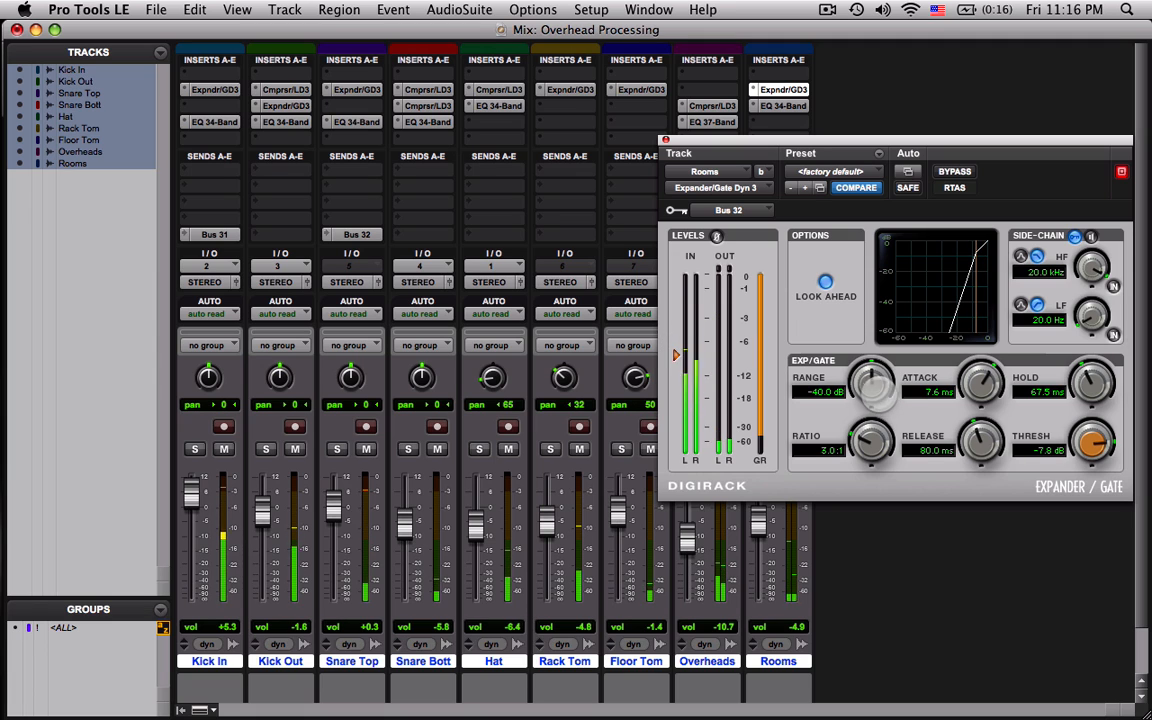
pyautogui.moveTo(871, 385); pyautogui.dragTo(866, 315)
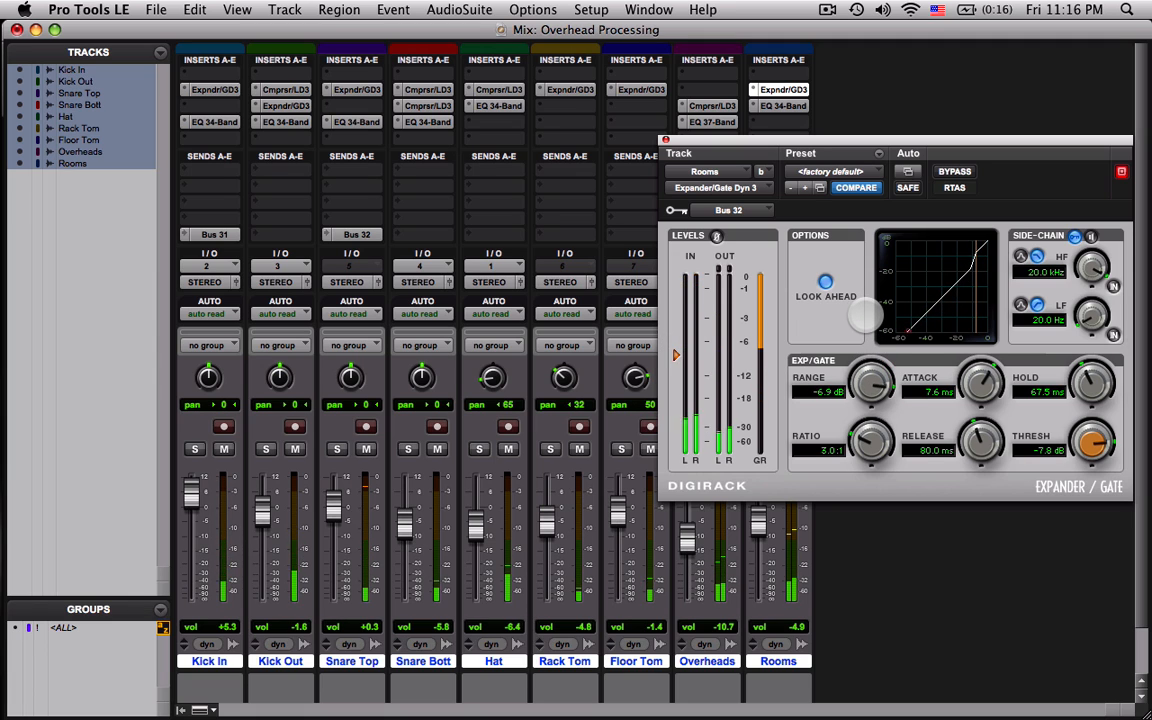
pyautogui.moveTo(872, 370); pyautogui.dragTo(872, 372)
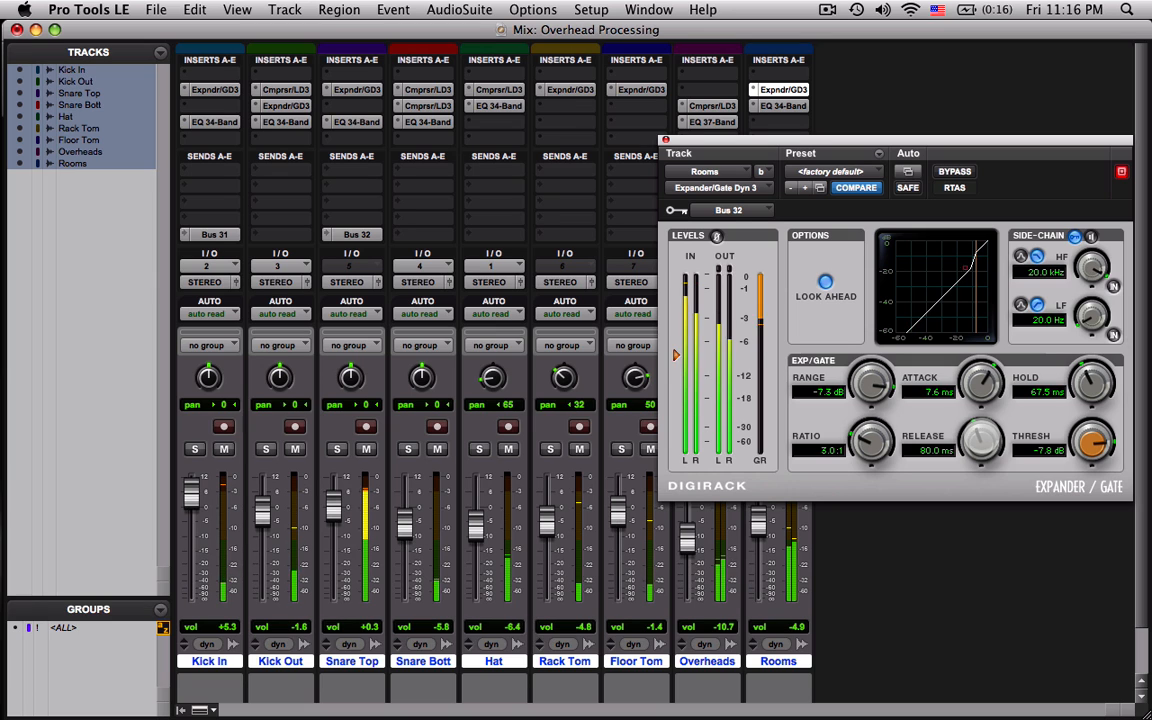
# Step: Adjust the Rooms gate to a 335.9 ms release, 239.9 ms hold and -10.5 dB threshold
pyautogui.moveTo(981, 440); pyautogui.dragTo(981, 385)
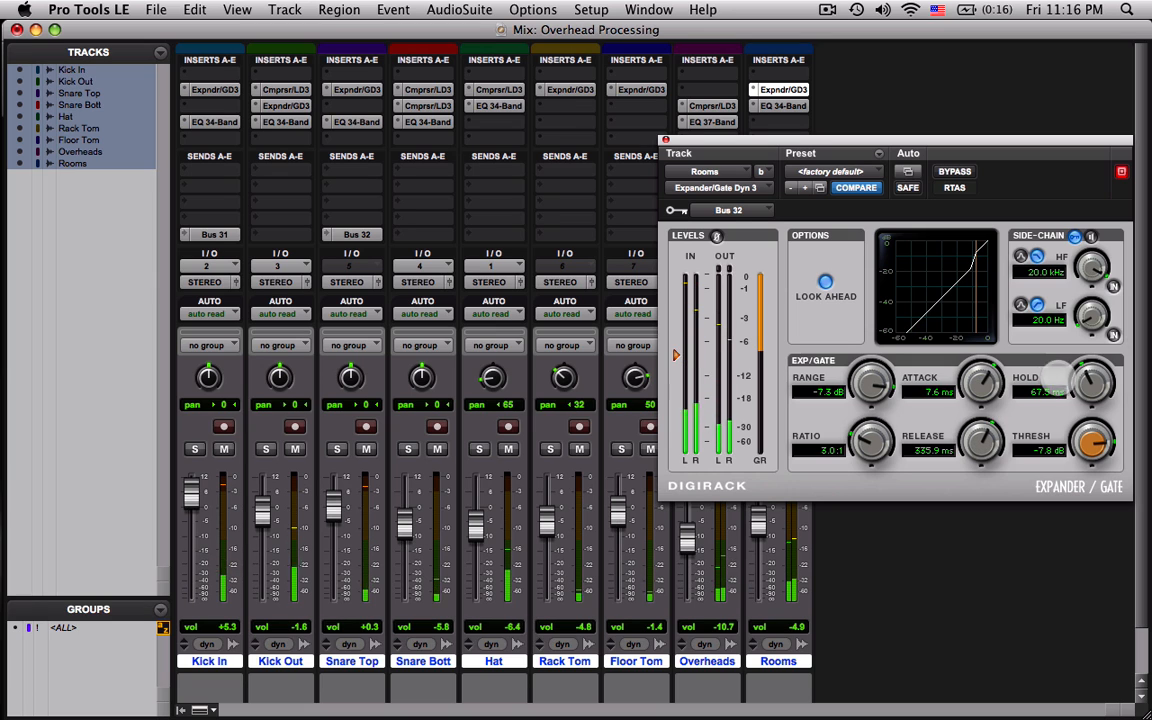
pyautogui.moveTo(1093, 382); pyautogui.dragTo(1080, 348)
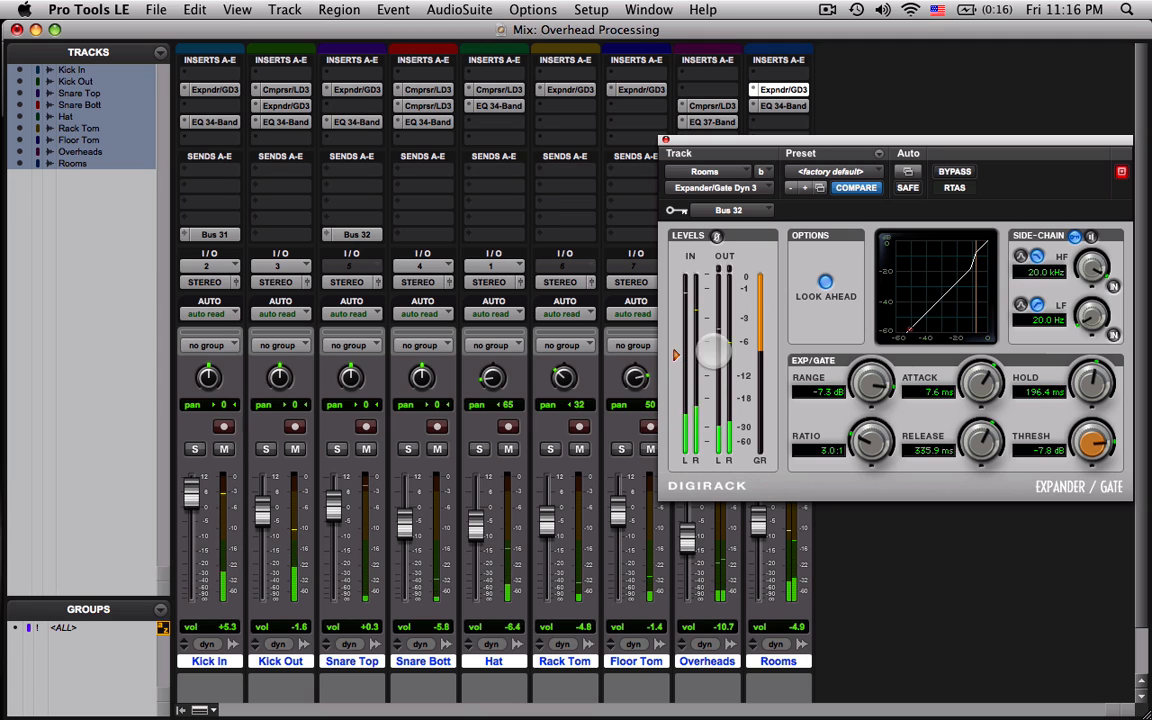
pyautogui.moveTo(678, 354); pyautogui.dragTo(676, 370)
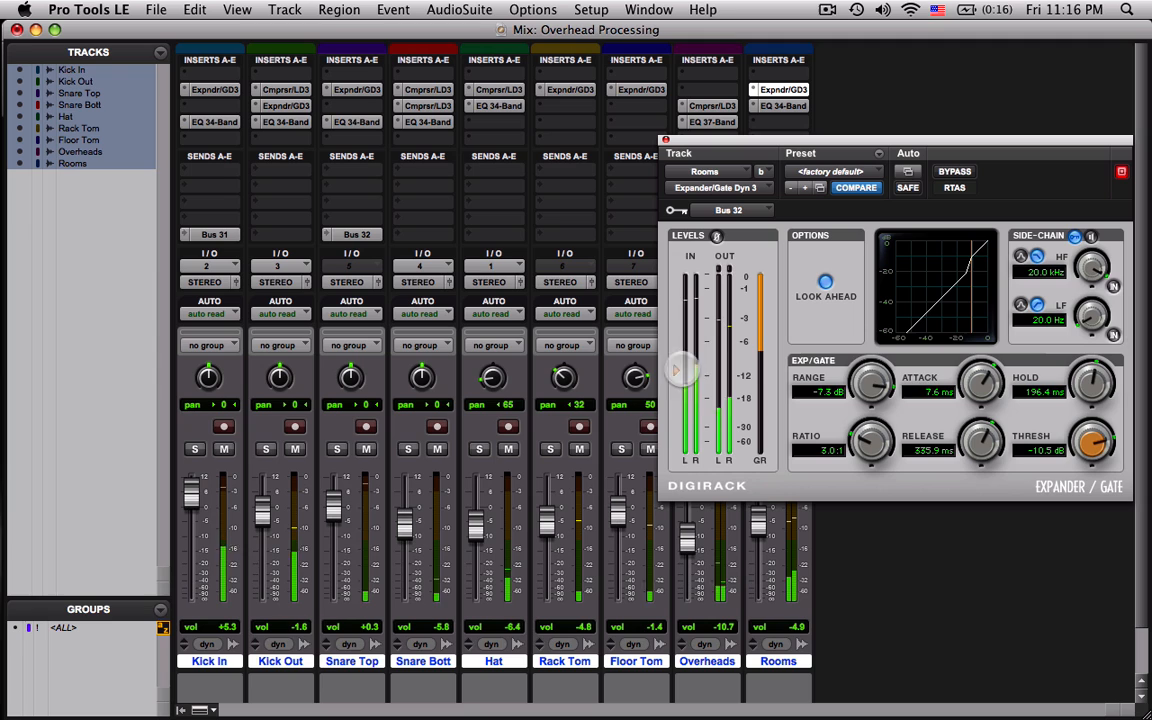
pyautogui.moveTo(1083, 350)
pyautogui.mouseDown()
pyautogui.moveTo(1082, 388)
pyautogui.moveTo(1083, 366)
pyautogui.mouseUp()
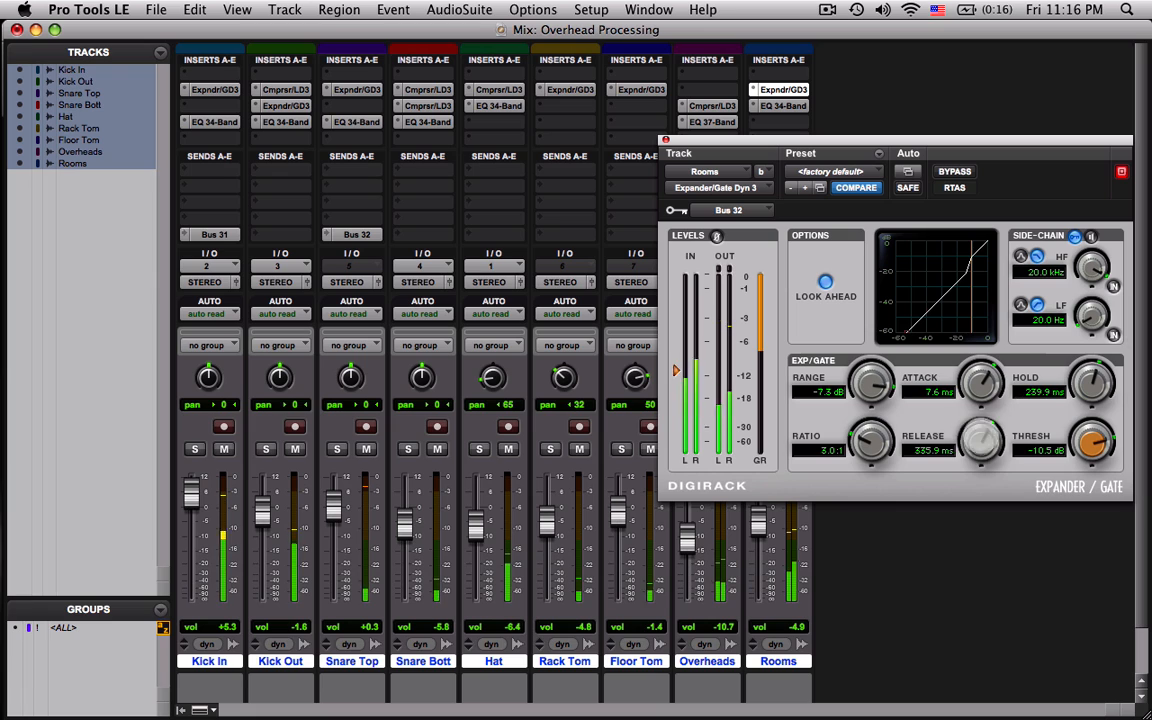
# Step: Lengthen the Rooms gate's release to 438.7 ms and set its hold to 74.6 ms after trying 303.0 ms
pyautogui.moveTo(981, 441); pyautogui.dragTo(982, 428)
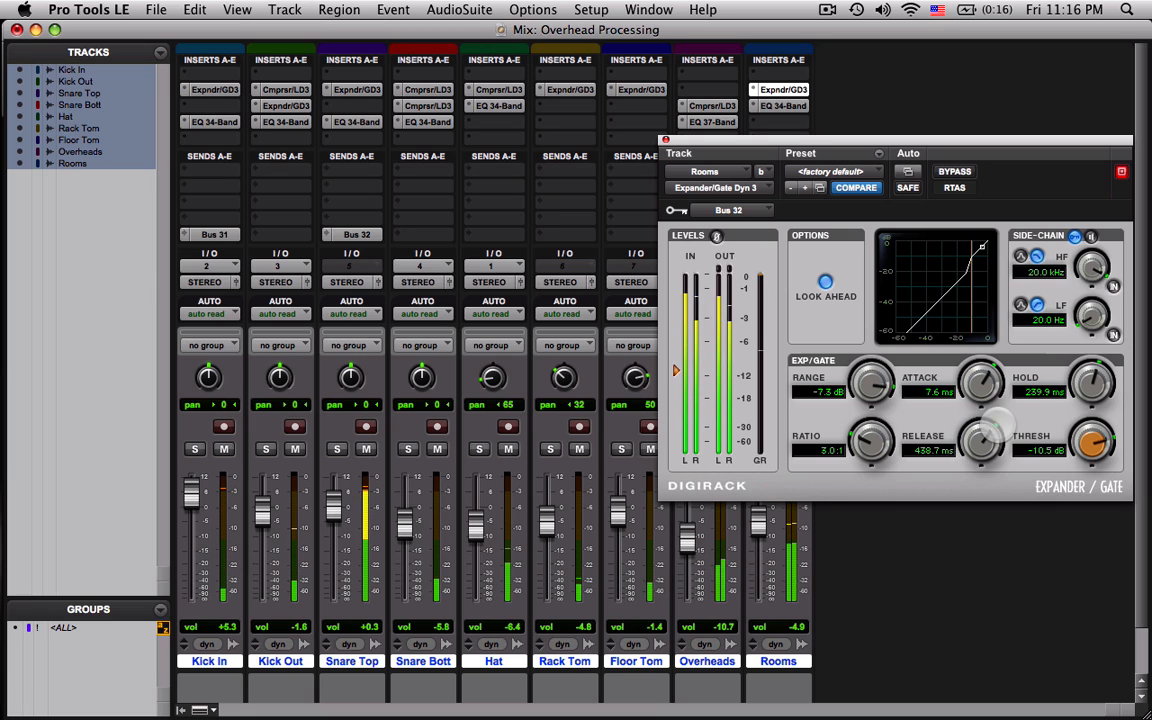
pyautogui.moveTo(1090, 388); pyautogui.dragTo(1091, 376)
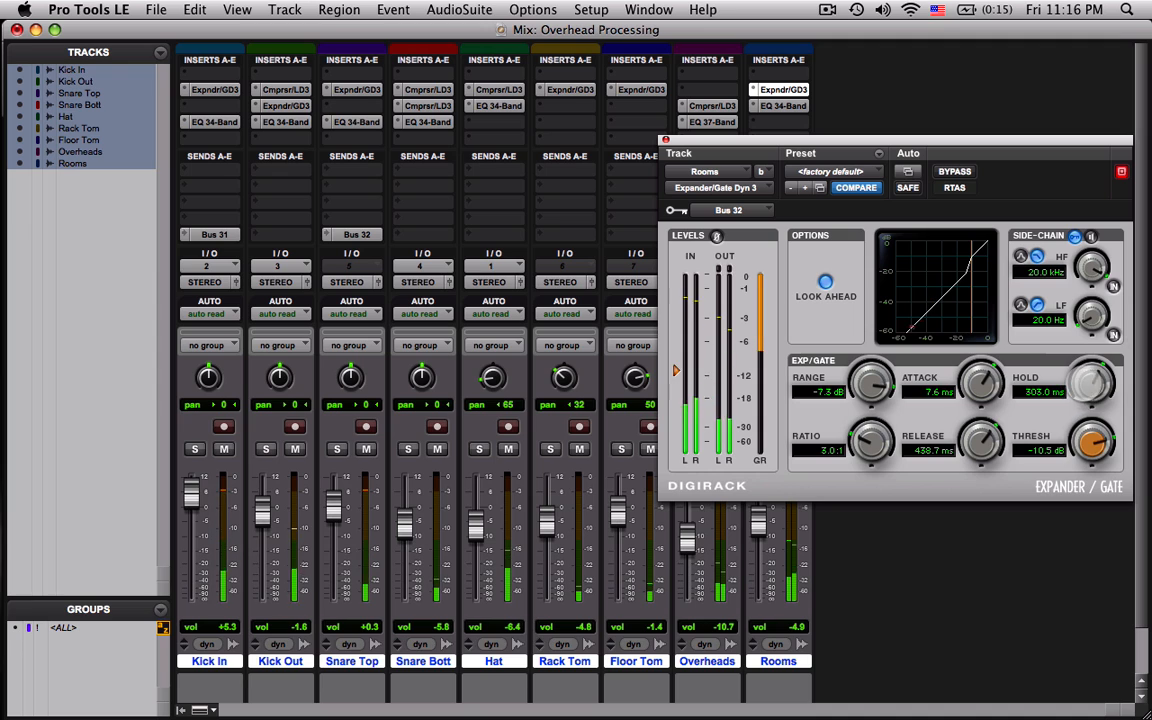
pyautogui.moveTo(1089, 381); pyautogui.dragTo(1083, 421)
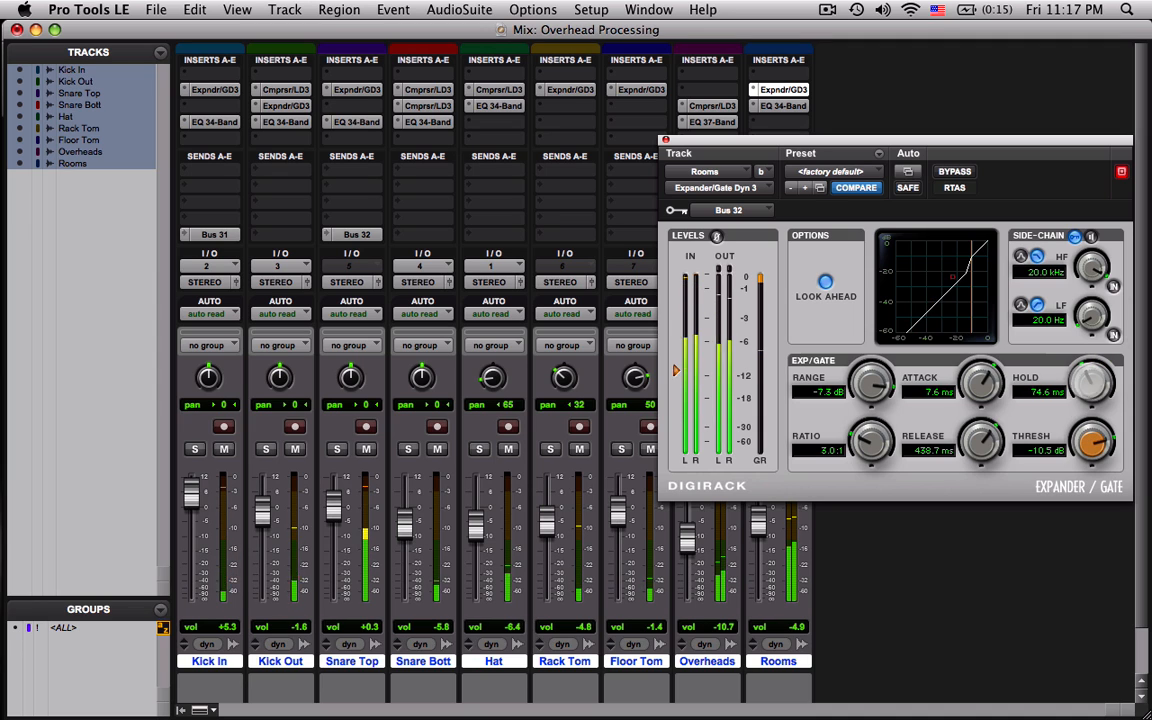
# Step: Set the Rooms gate's attack to 9.4 ms, range to -4.5 dB and threshold to -15.3 dB, moving its window clear of the Rooms fader
pyautogui.moveTo(980, 382); pyautogui.dragTo(977, 383)
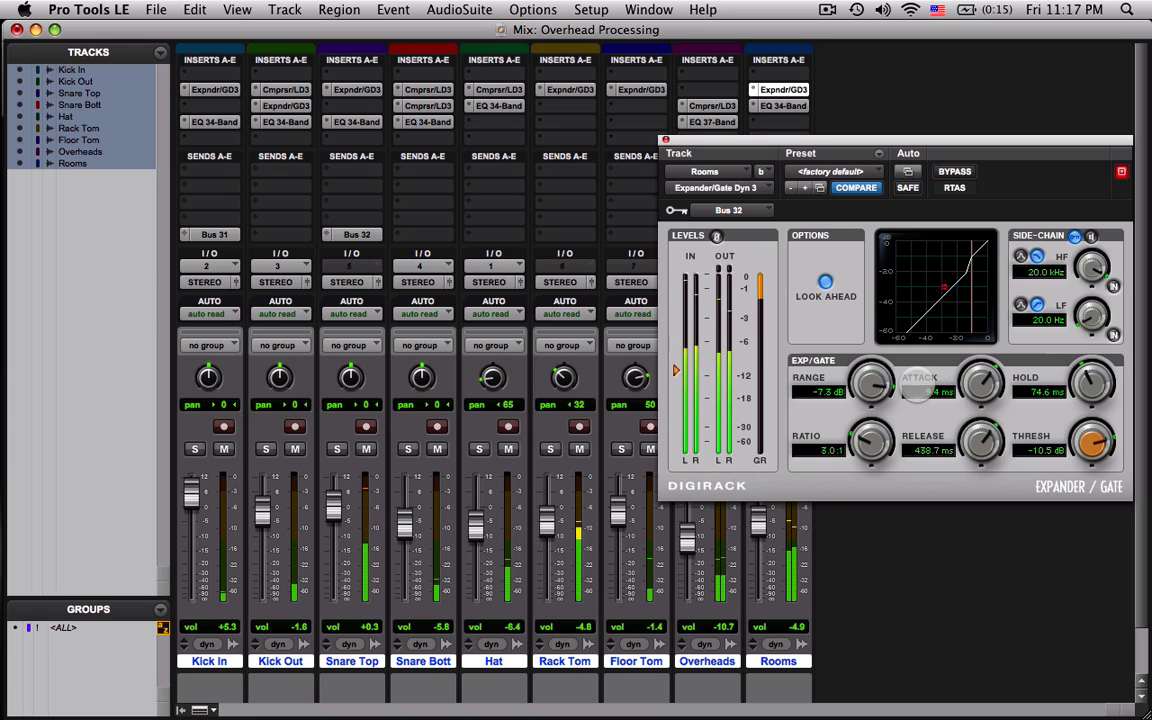
pyautogui.moveTo(872, 382); pyautogui.dragTo(872, 375)
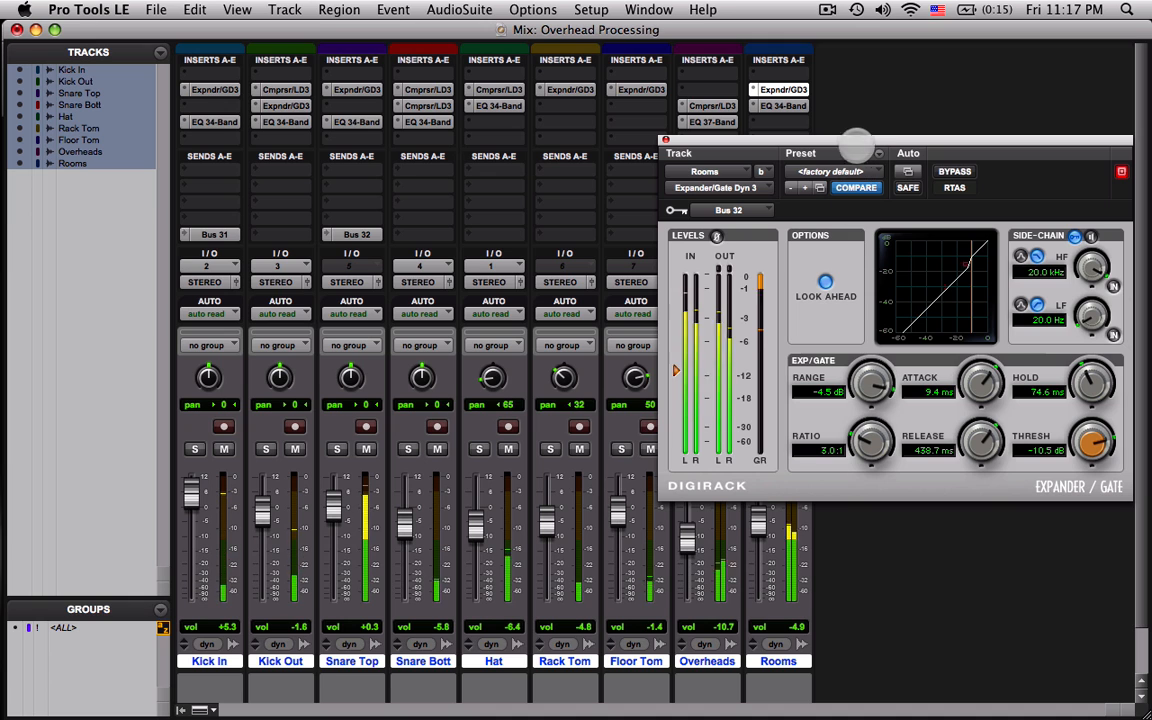
pyautogui.moveTo(851, 139); pyautogui.dragTo(714, 87)
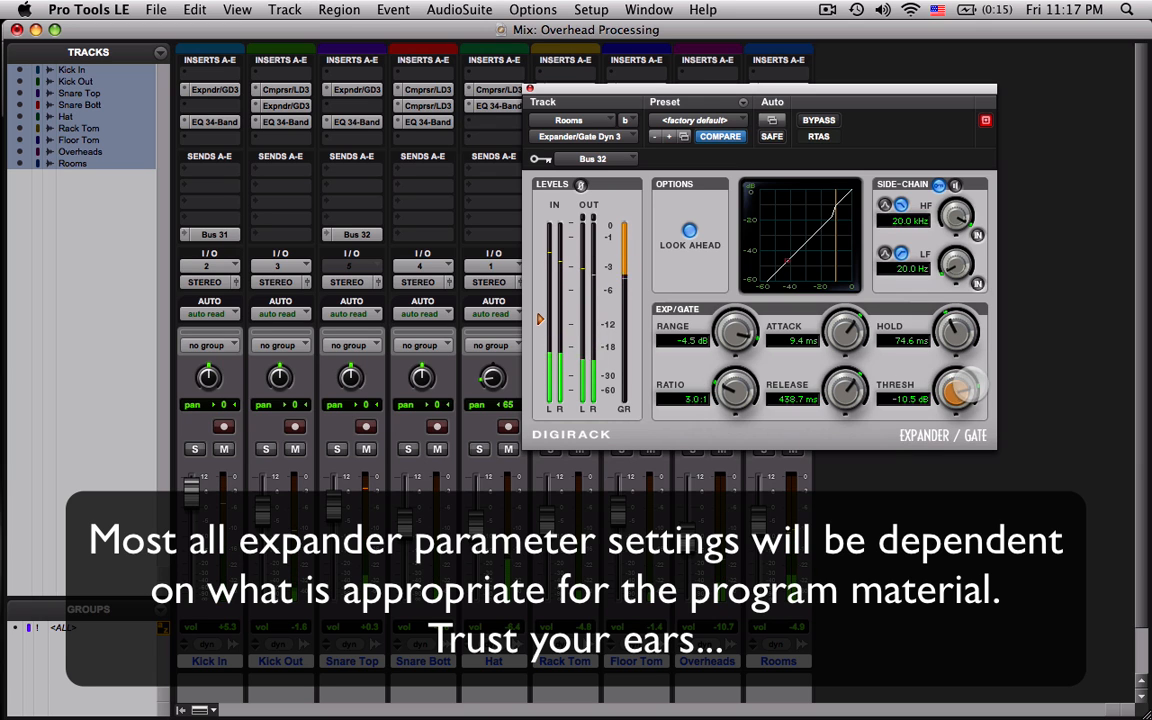
pyautogui.moveTo(955, 390); pyautogui.dragTo(955, 398)
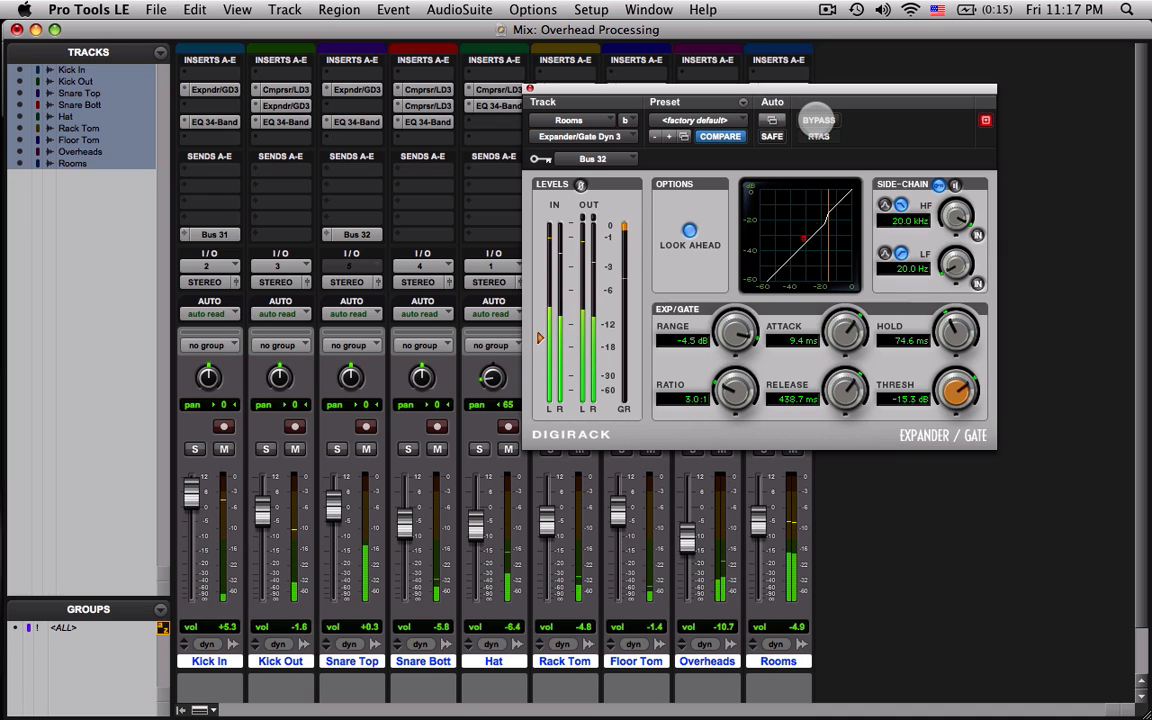
# Step: Compare the Rooms gate with its bypassed sound, and set its range to -7.3 dB
pyautogui.click(818, 120)
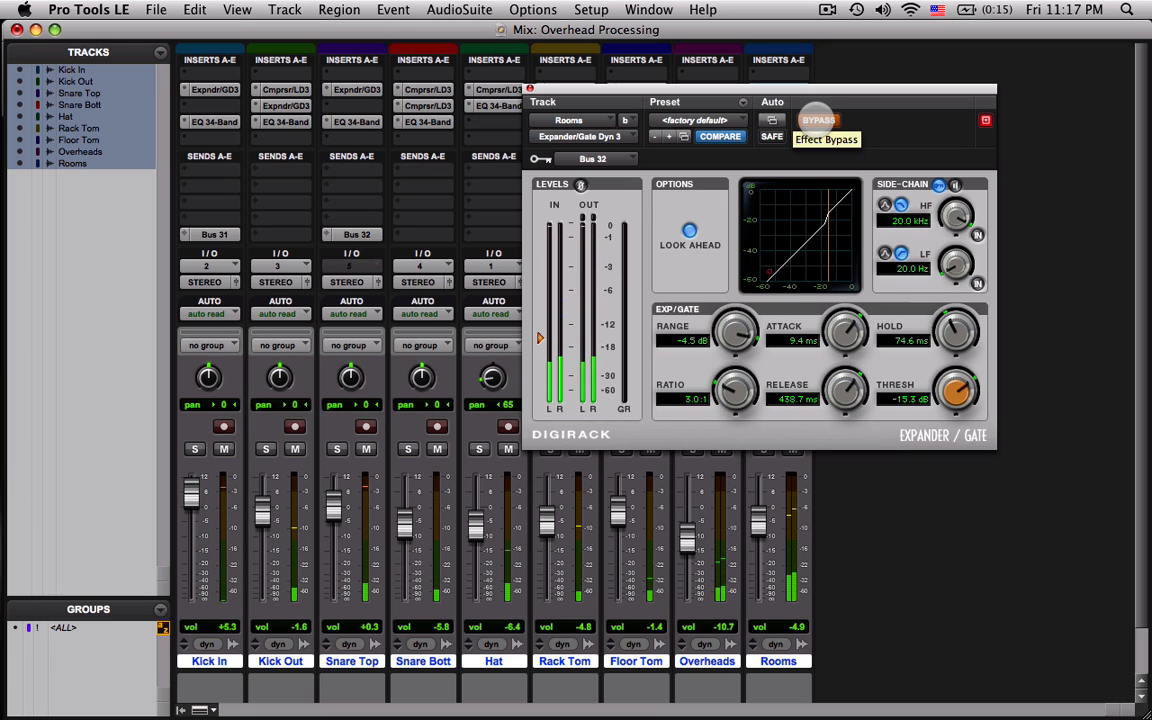
pyautogui.click(817, 120)
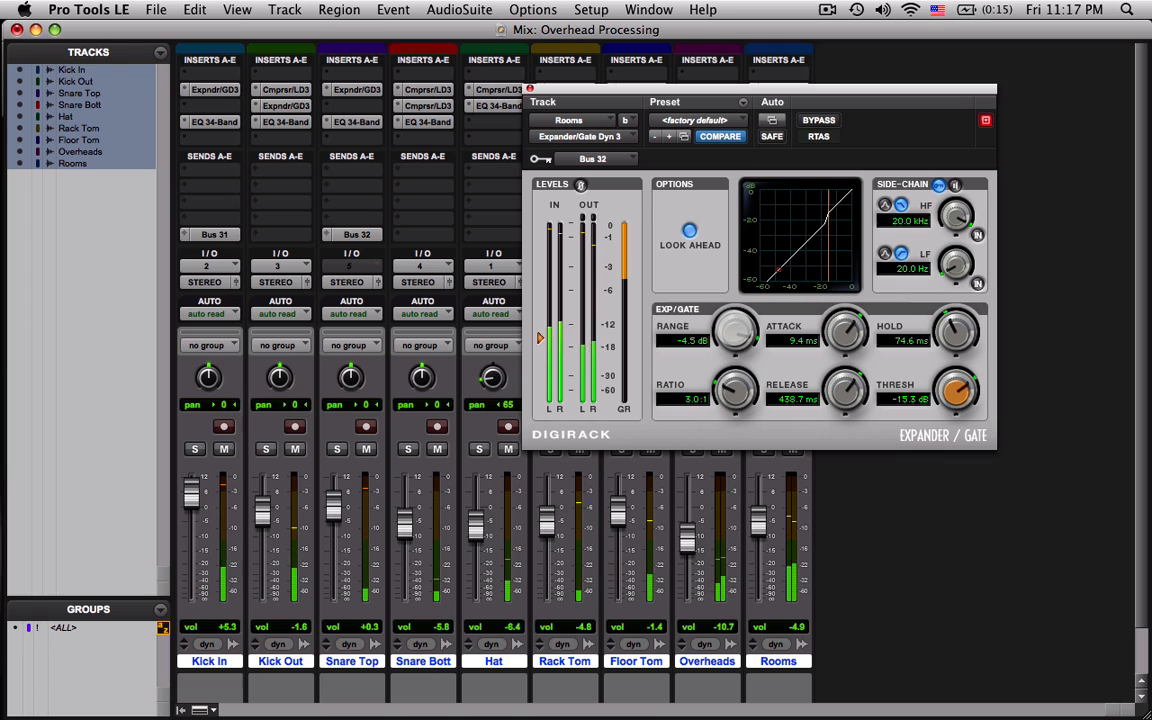
pyautogui.moveTo(736, 332); pyautogui.dragTo(736, 354)
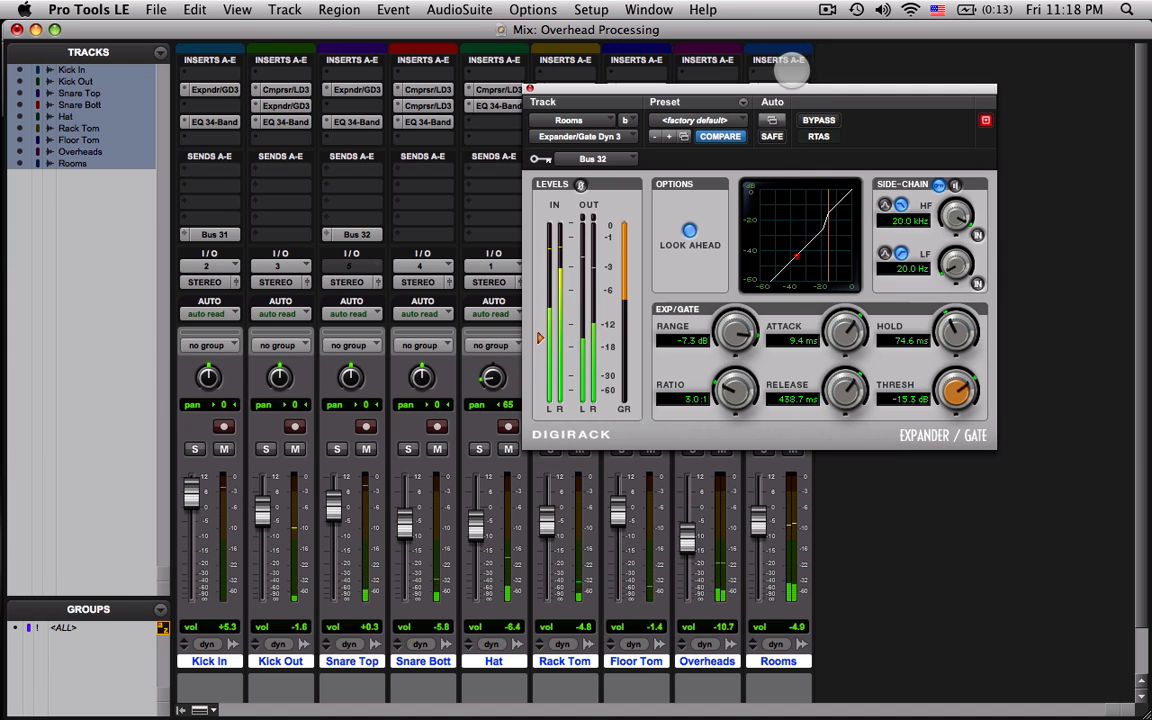
# Step: Review the Rooms track's EQ settings and return to its gate, keeping the plug-in windows clear of the Rooms inserts
pyautogui.moveTo(792, 88); pyautogui.dragTo(460, 57)
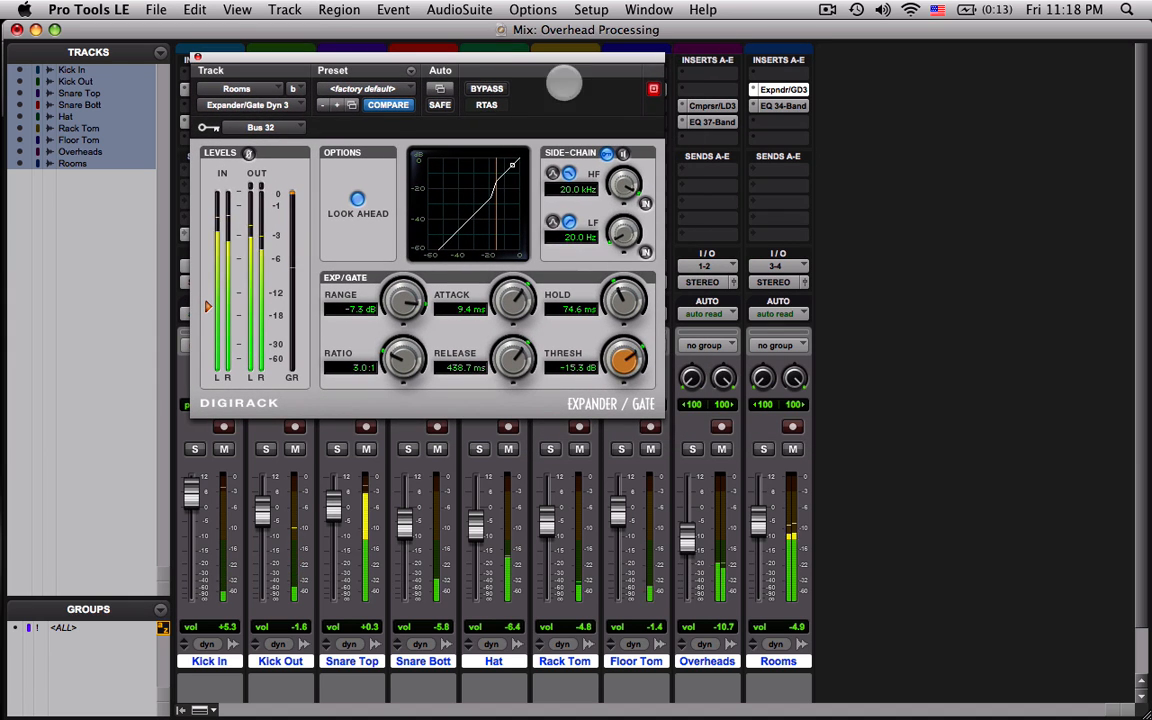
pyautogui.click(768, 106)
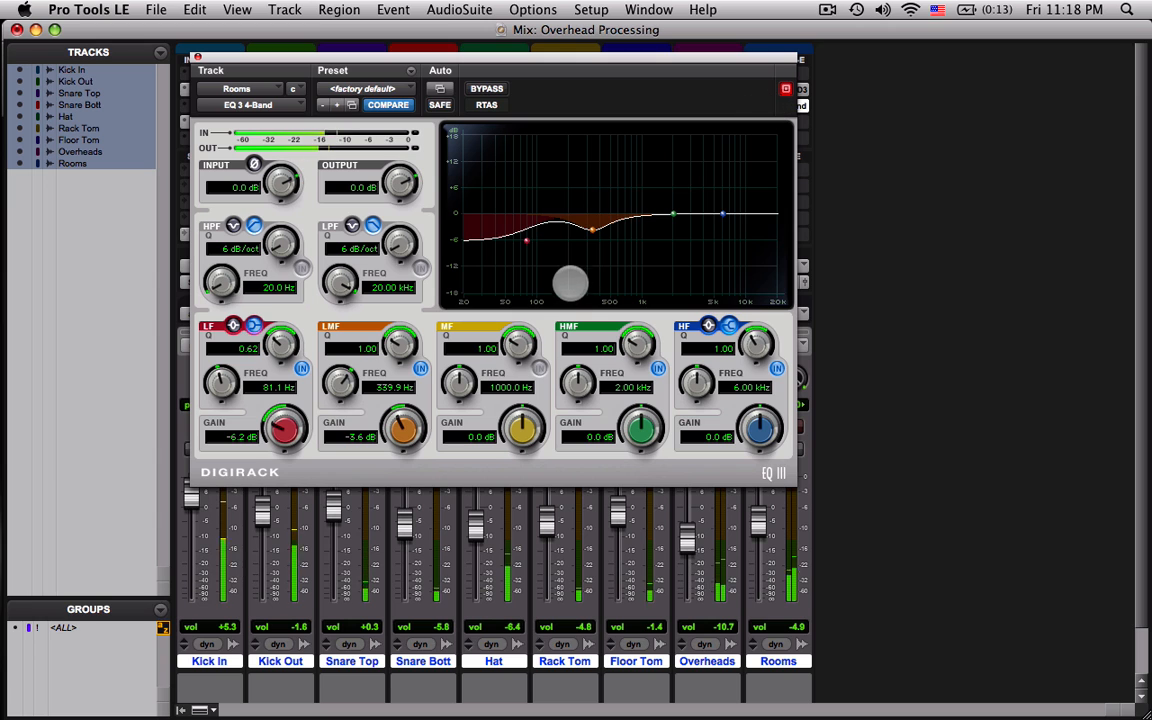
pyautogui.moveTo(645, 54); pyautogui.dragTo(546, 60)
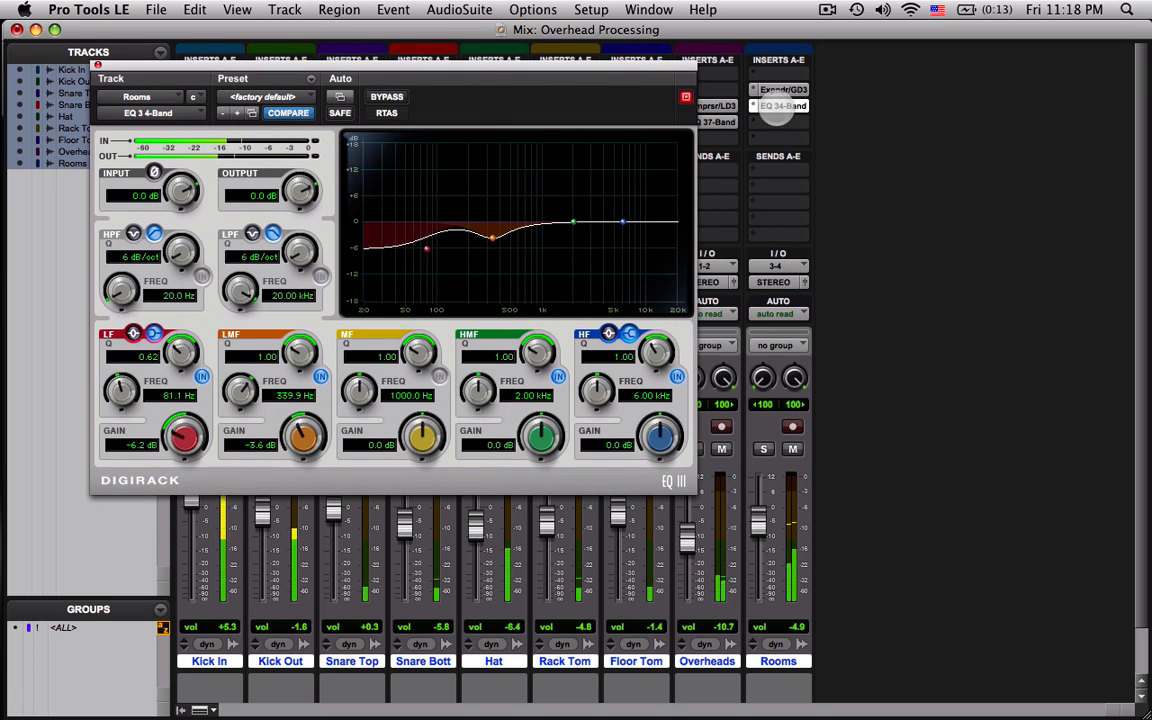
pyautogui.click(778, 105)
pyautogui.click(778, 90)
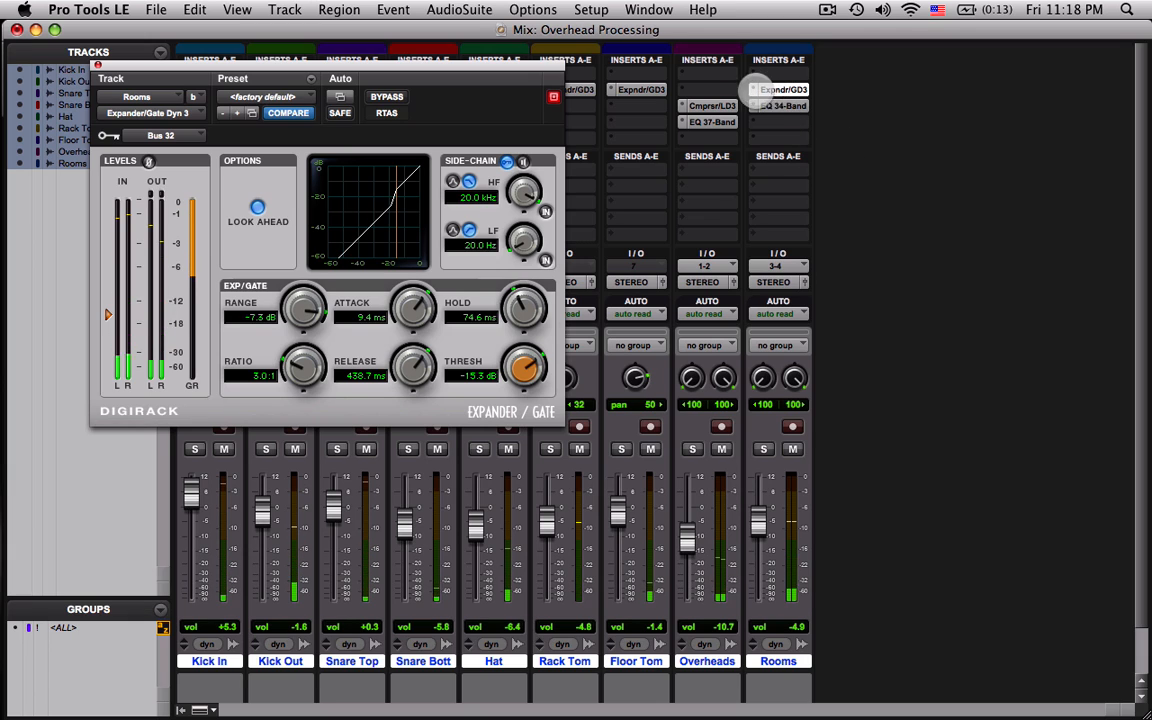
# Step: Close the Rooms gate window and lower the Rooms track volume to -8.9 dB
pyautogui.press('space')
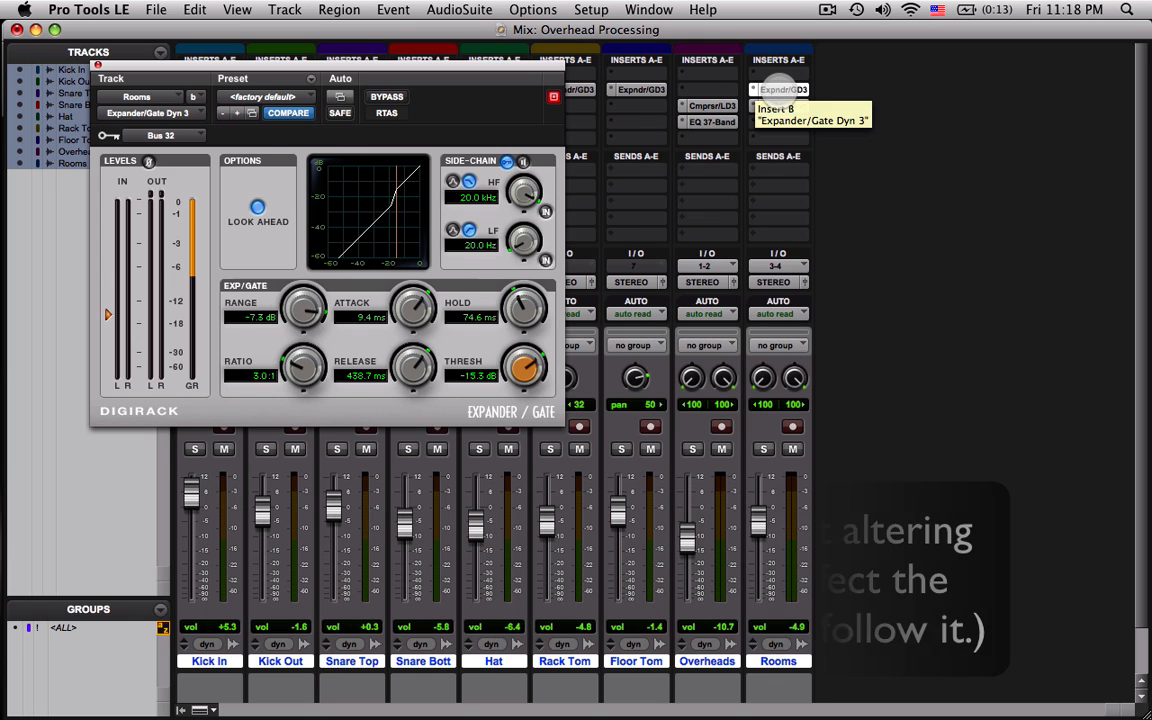
pyautogui.click(778, 91)
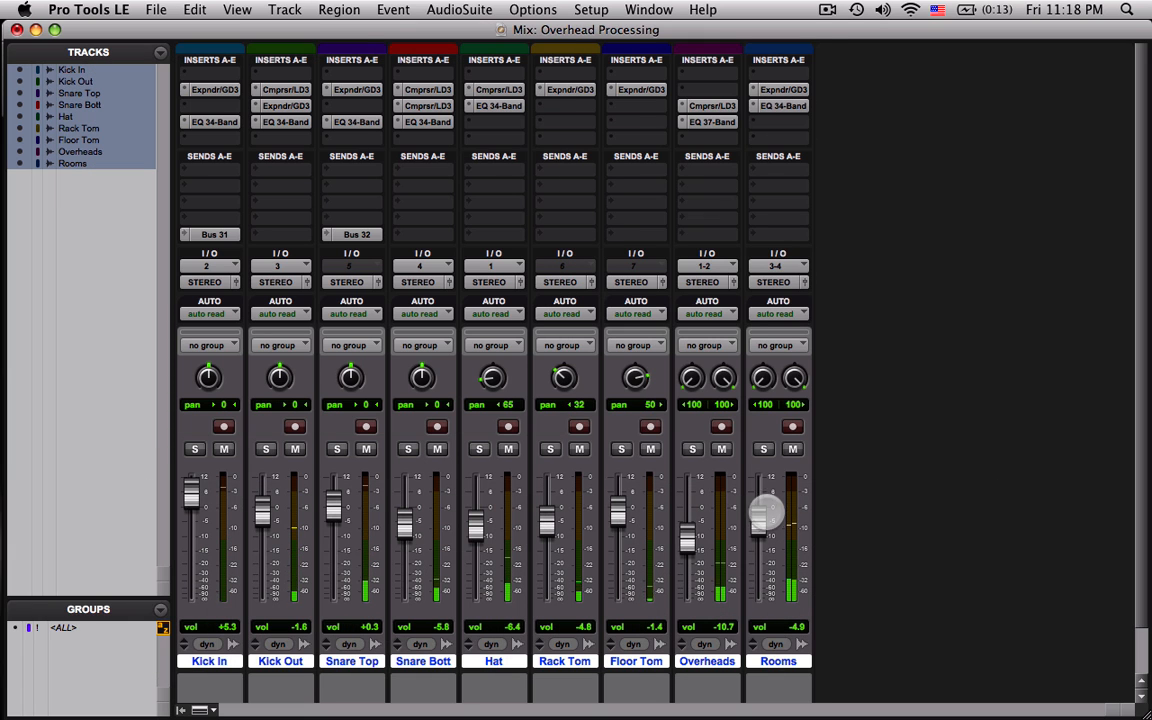
pyautogui.moveTo(760, 520); pyautogui.dragTo(760, 533)
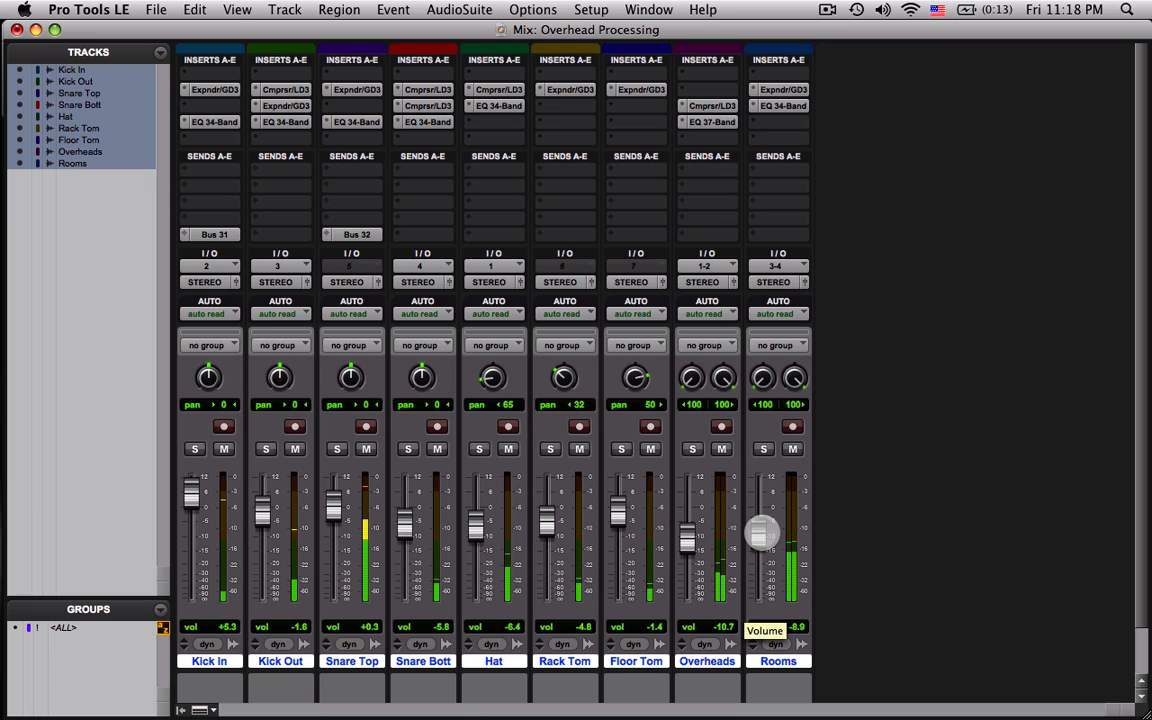